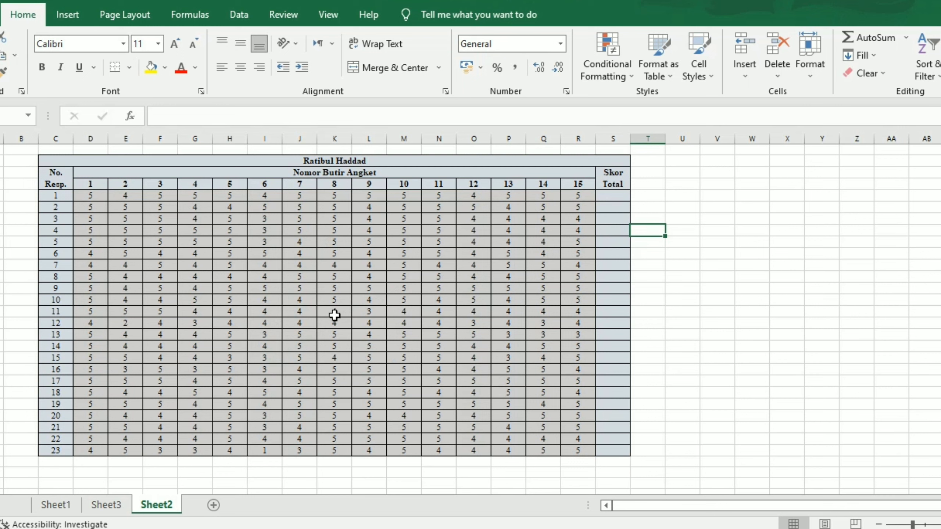
- Enter =SUM(D5:R5) in the Skor Total cell of respondent 1 to total the scores of items 1 to 15
click(609, 197)
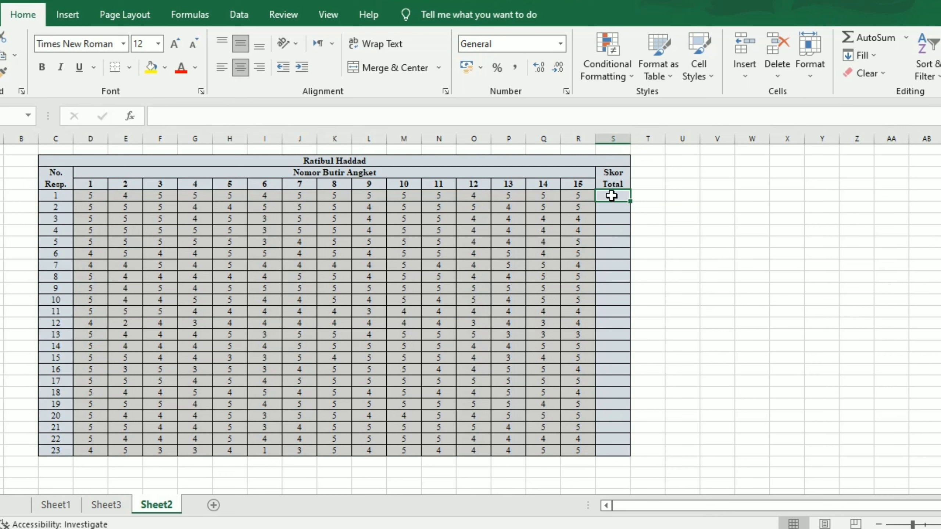
text(=sum)
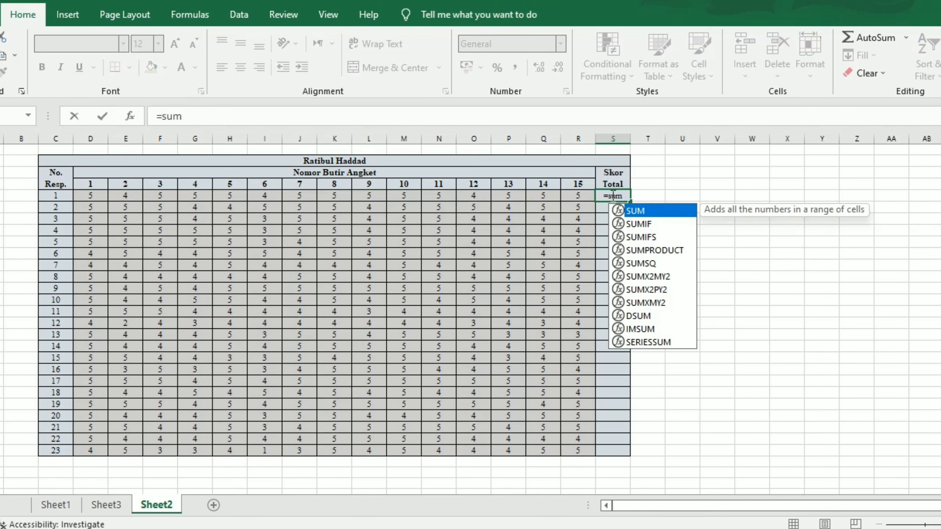
double_click(638, 215)
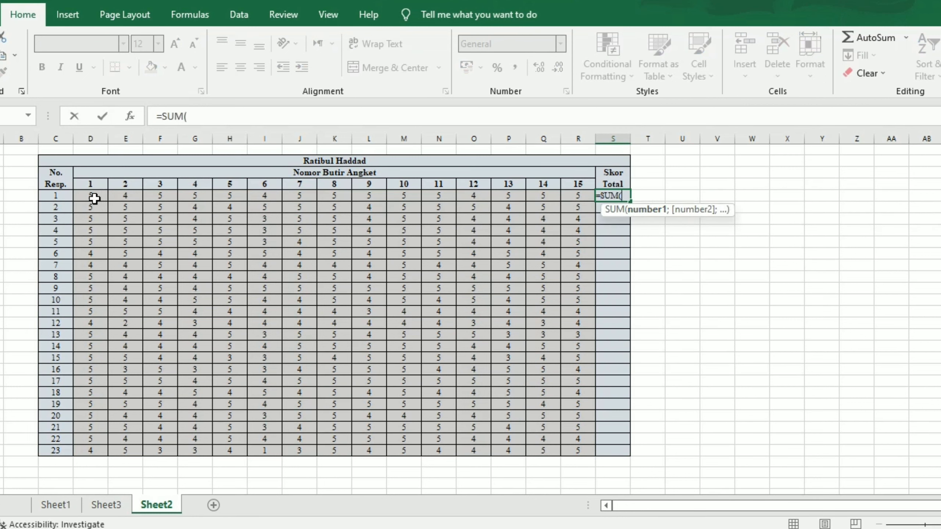
click(88, 197)
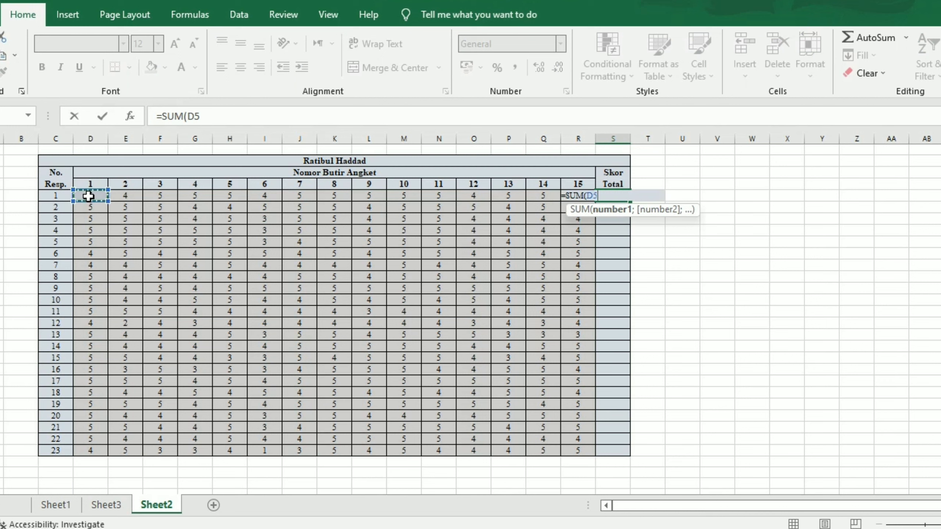
drag(88, 196, 438, 196)
drag(543, 197, 577, 196)
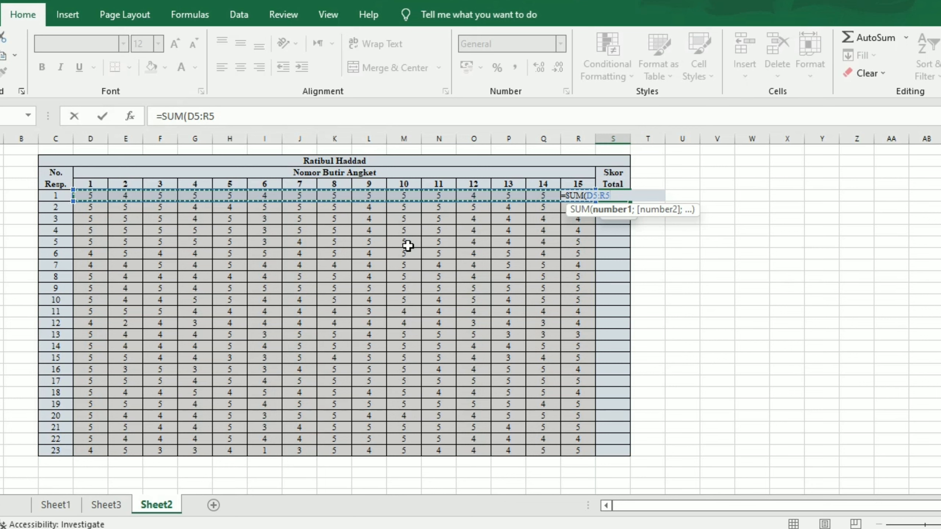
text())
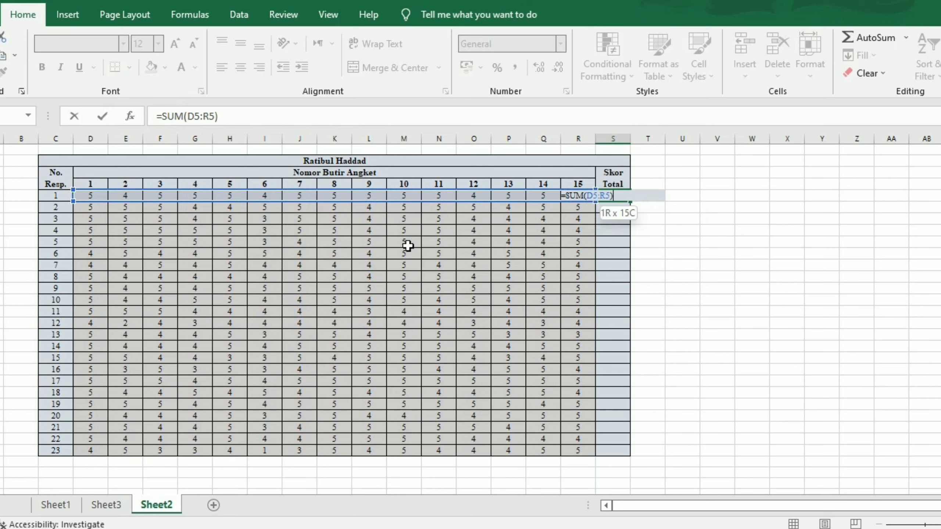
key(Return)
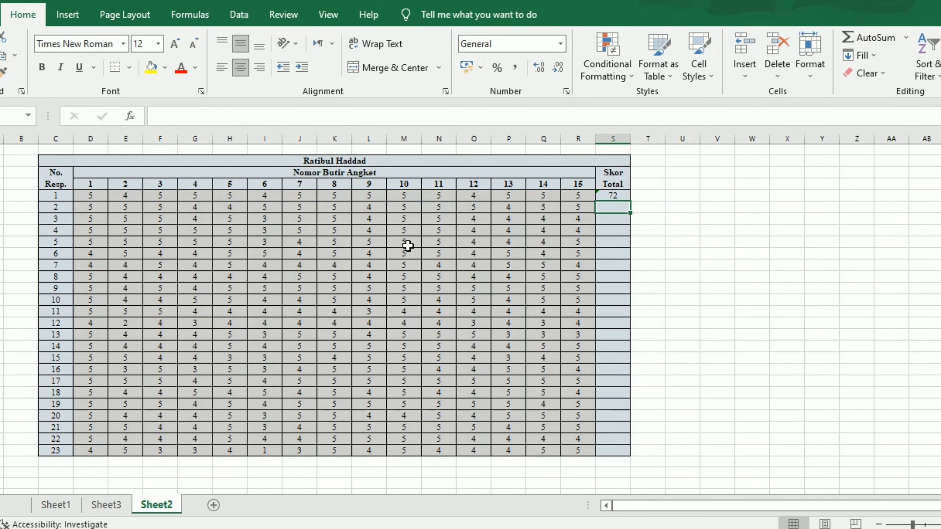
- Fill the Skor Total formula down from respondent 1 through respondent 23
click(611, 195)
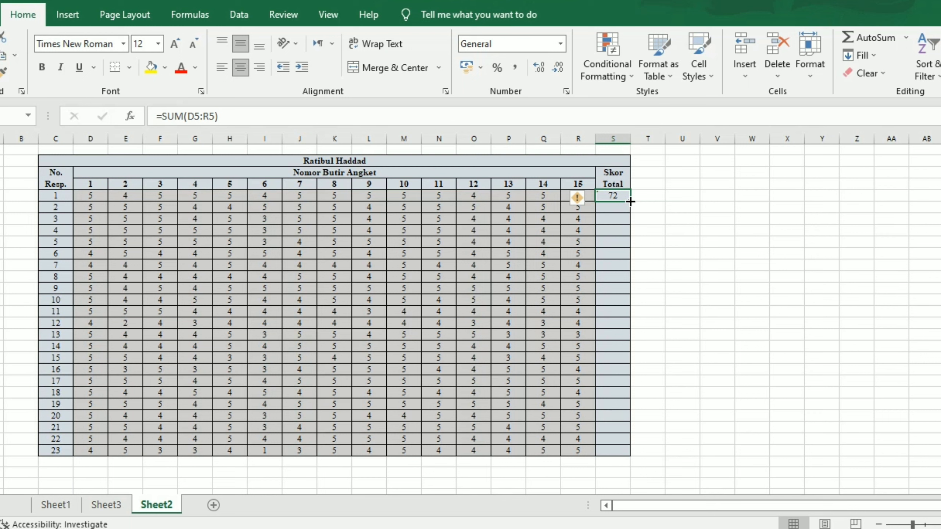
drag(630, 201, 623, 455)
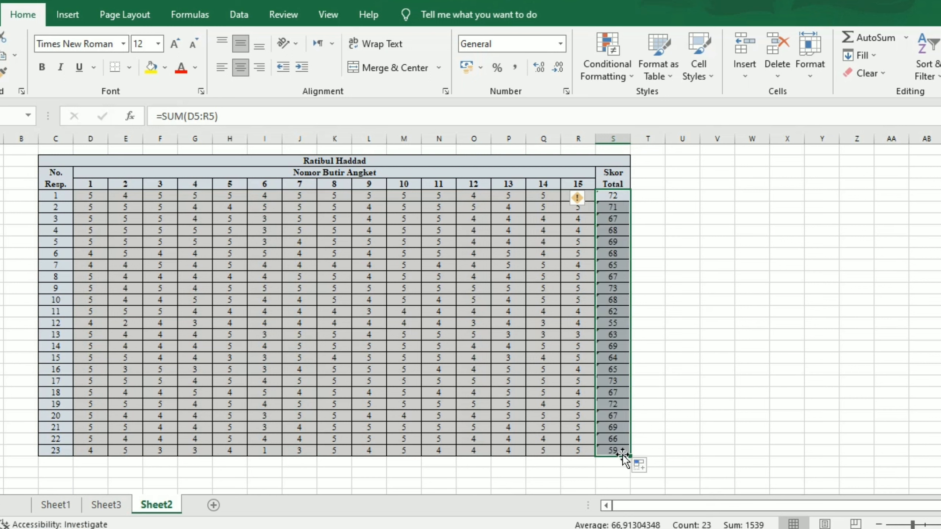
click(649, 215)
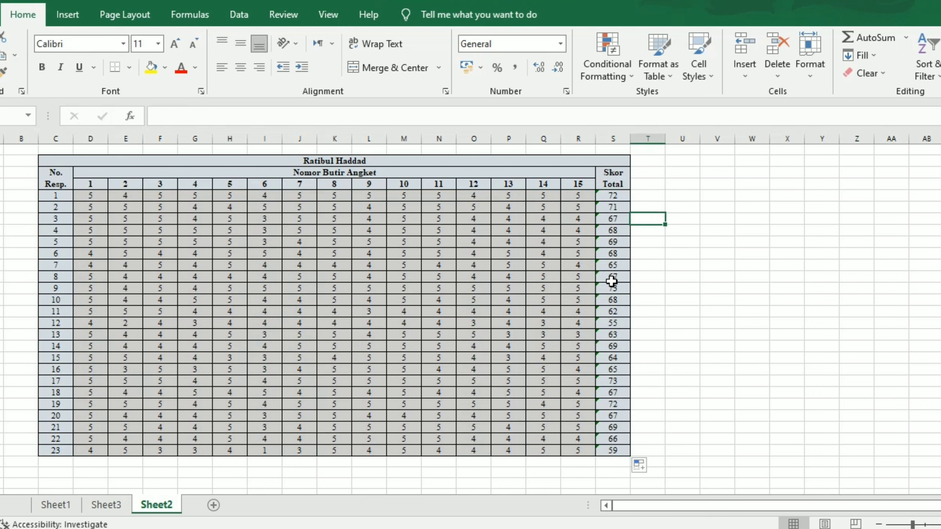
- Copy the Skor Total cells of respondents 1 to 23
click(614, 199)
key(shift+Down)
key(shift+Down)
key(shift+Down)
key(shift+Down)
key(shift+Down)
key(shift+Down)
key(shift+Down)
key(shift+Down)
key(shift+Down)
key(shift+Down)
key(shift+Down)
key(shift+Down)
key(shift+Down)
key(shift+Down)
key(shift+Down)
key(shift+Down)
key(shift+Down)
key(shift+Down)
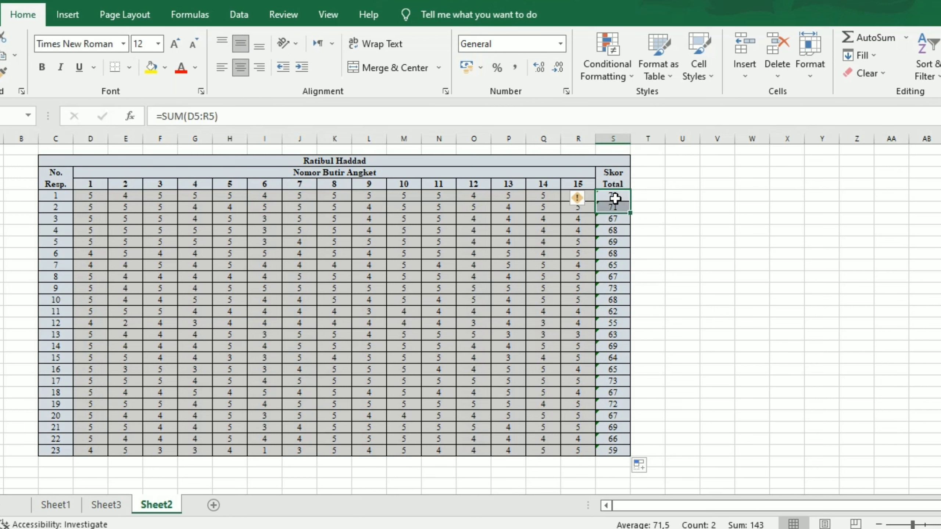
key(shift+Down)
key(shift+Down)
key(shift+Down)
key(shift+Down)
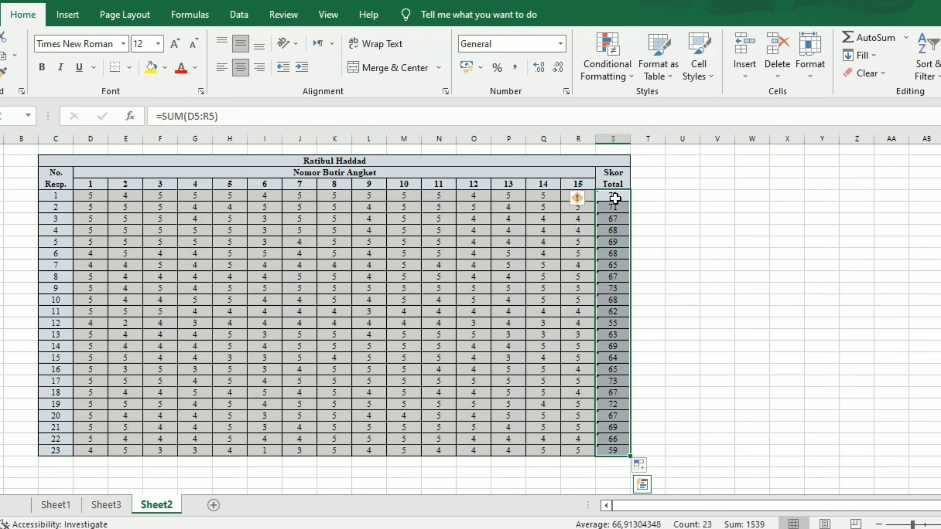
key(ctrl+c)
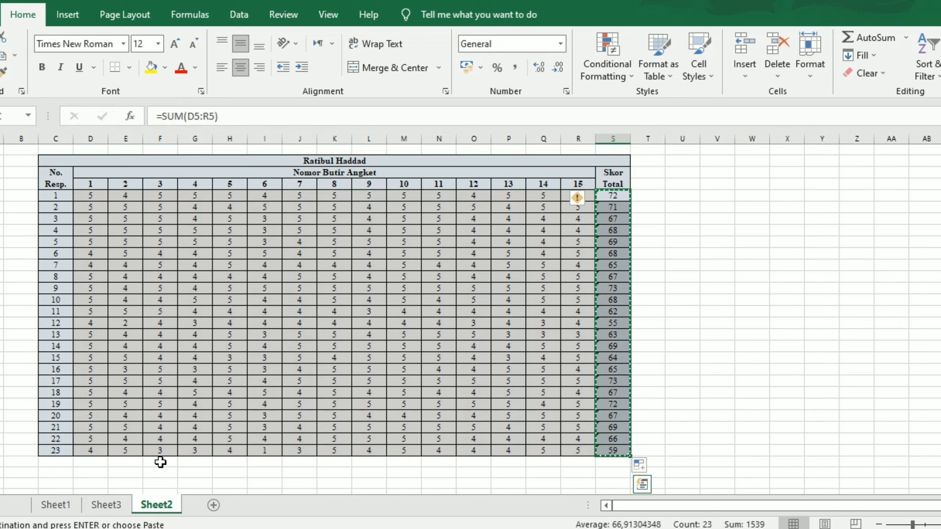
- Paste the copied totals into Sheet1 as values with source formatting, in column O starting level with the Ratibul Haddad subtitle row
click(71, 502)
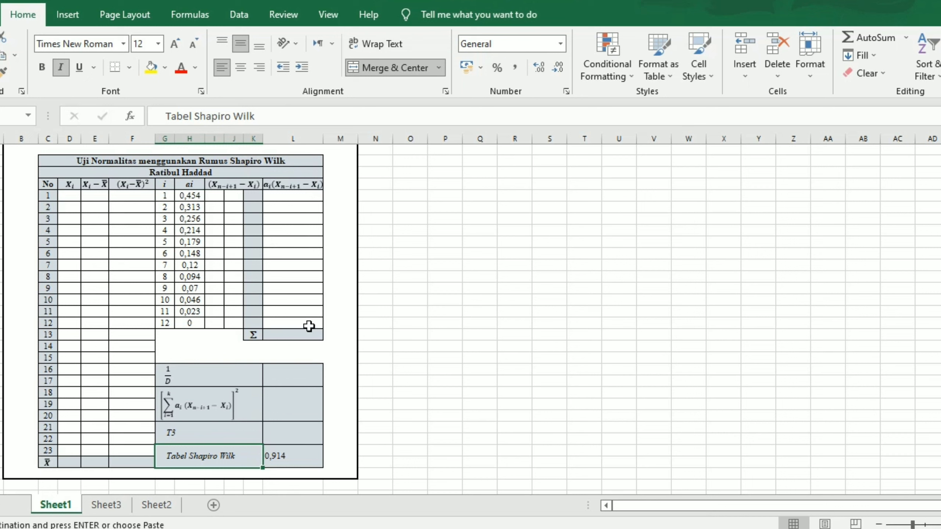
click(417, 172)
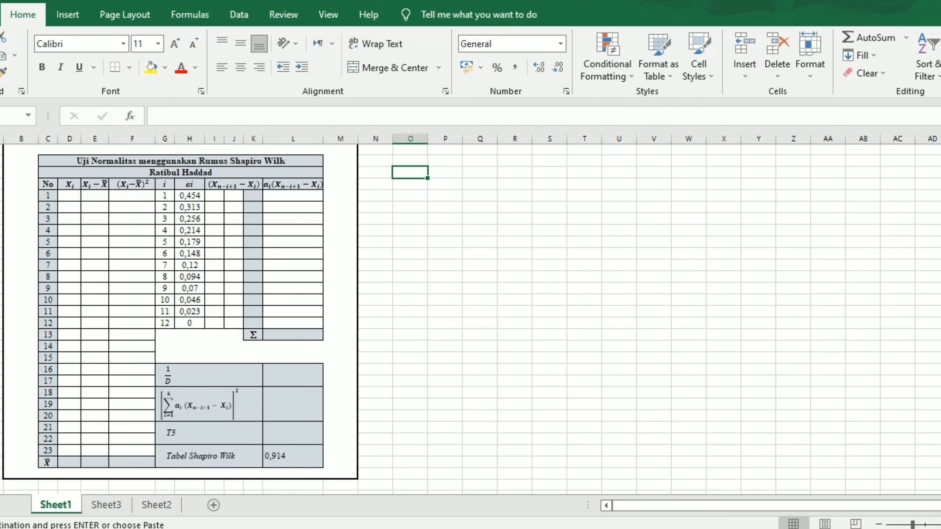
click(2, 79)
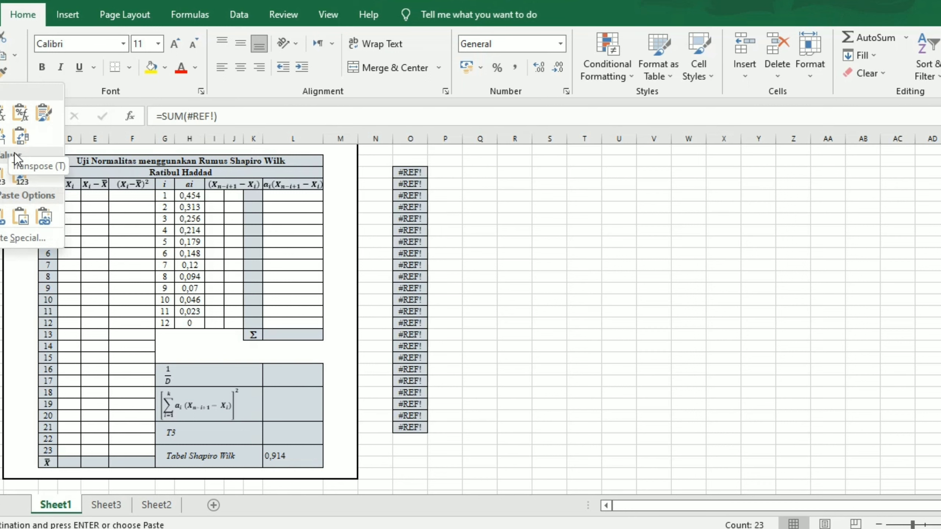
click(20, 178)
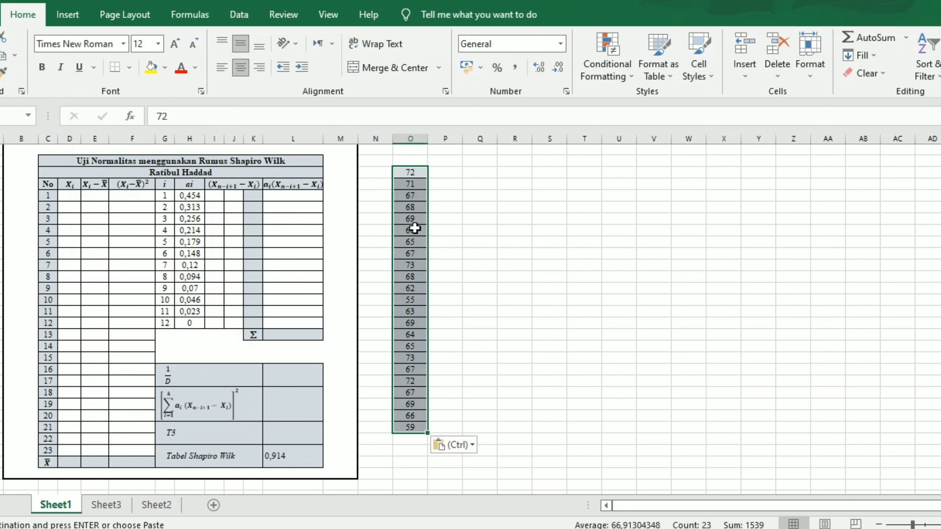
click(440, 218)
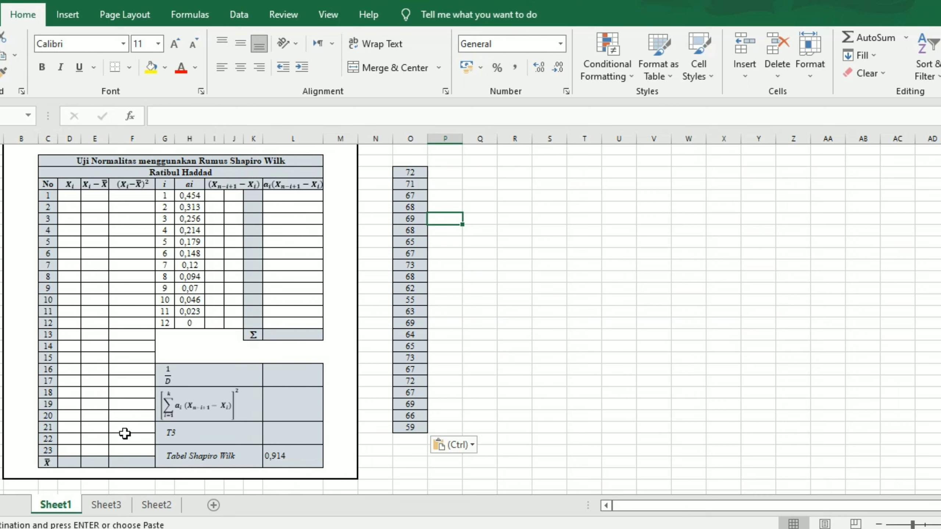
click(444, 192)
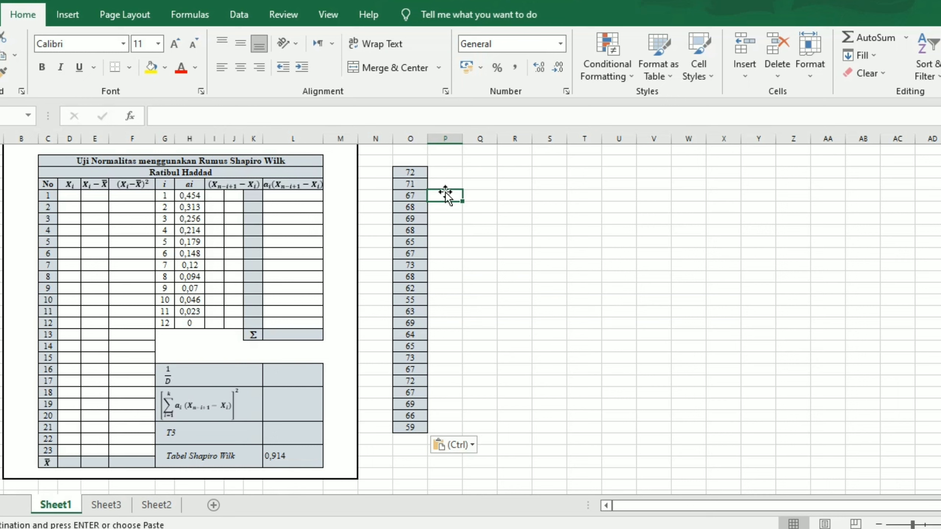
- Sort the pasted total scores in column O from smallest to largest
click(417, 173)
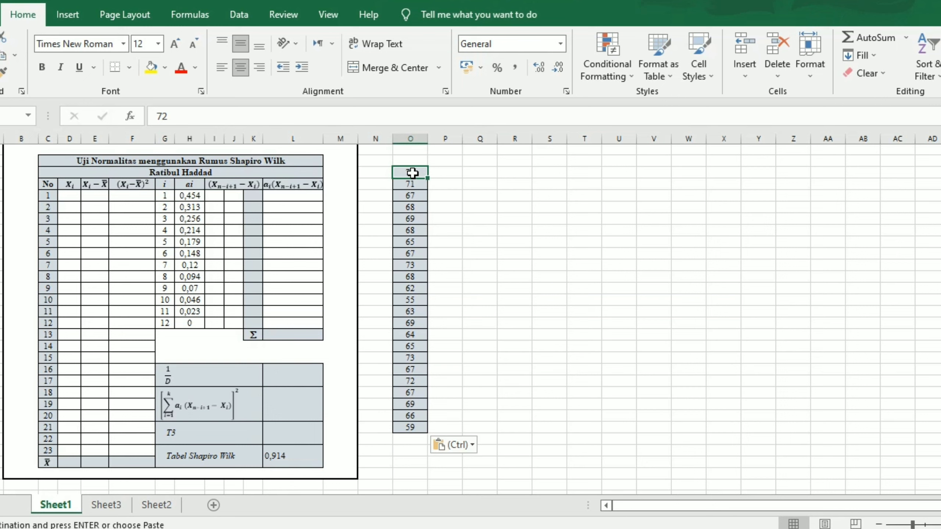
key(shift+Down)
key(shift+Down)
key(shift+Down)
key(shift+Down)
key(shift+Down)
key(shift+Down)
key(shift+Down)
key(shift+Down)
key(shift+Down)
key(shift+Down)
key(shift+Down)
key(shift+Down)
key(shift+Down)
key(shift+Down)
key(shift+Down)
key(shift+Down)
key(shift+Down)
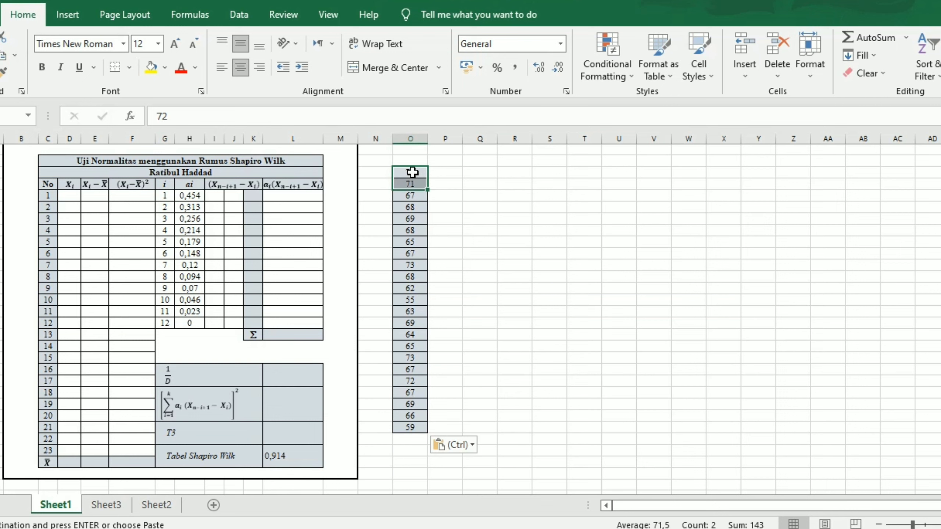
key(shift+Down)
key(shift+Down)
key(shift+Down)
key(shift+Down)
key(shift+Down)
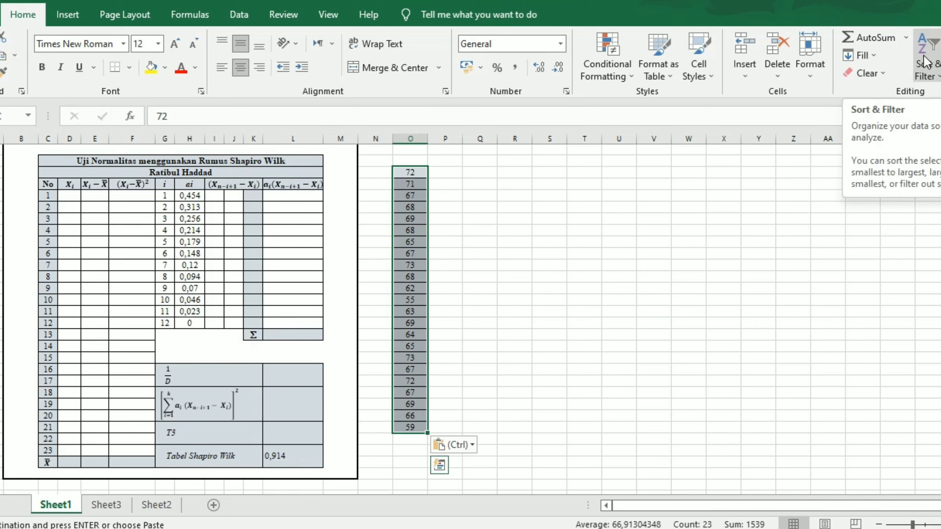
click(928, 76)
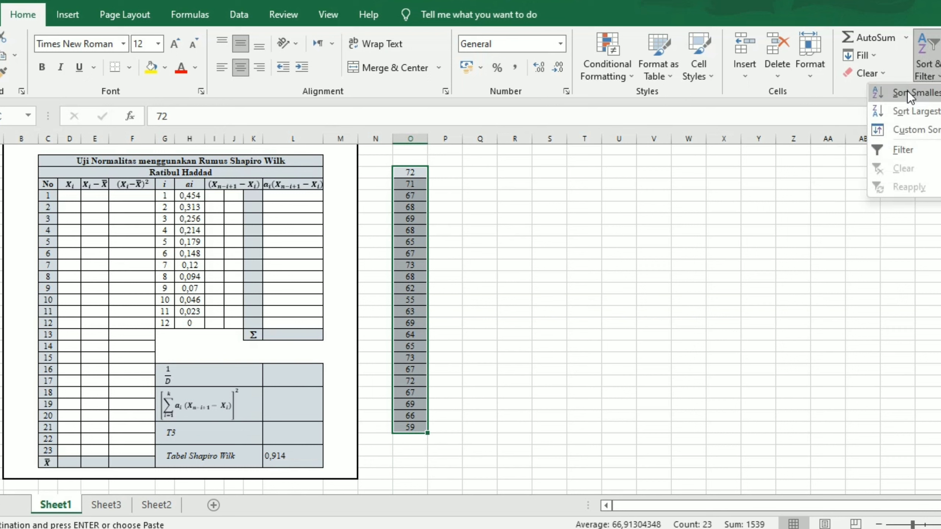
click(907, 90)
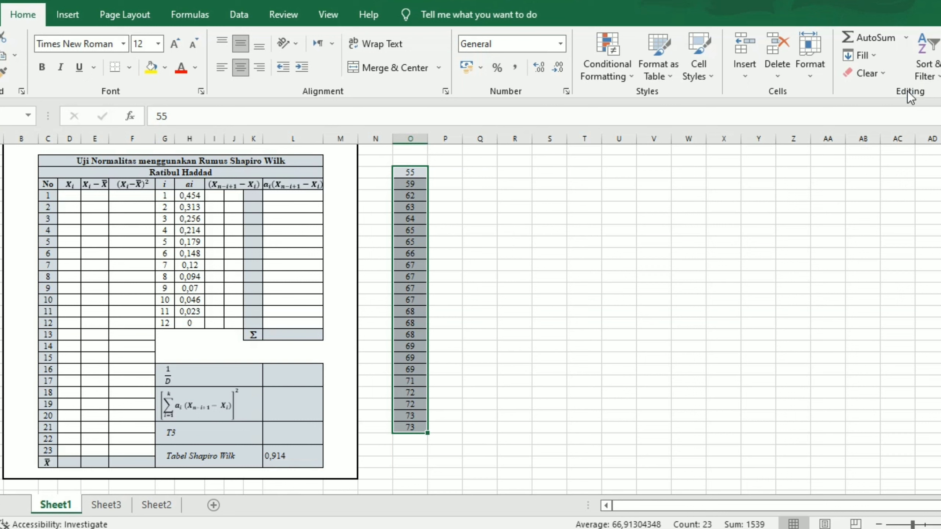
click(474, 184)
- Copy all the sorted total scores in column O
click(419, 172)
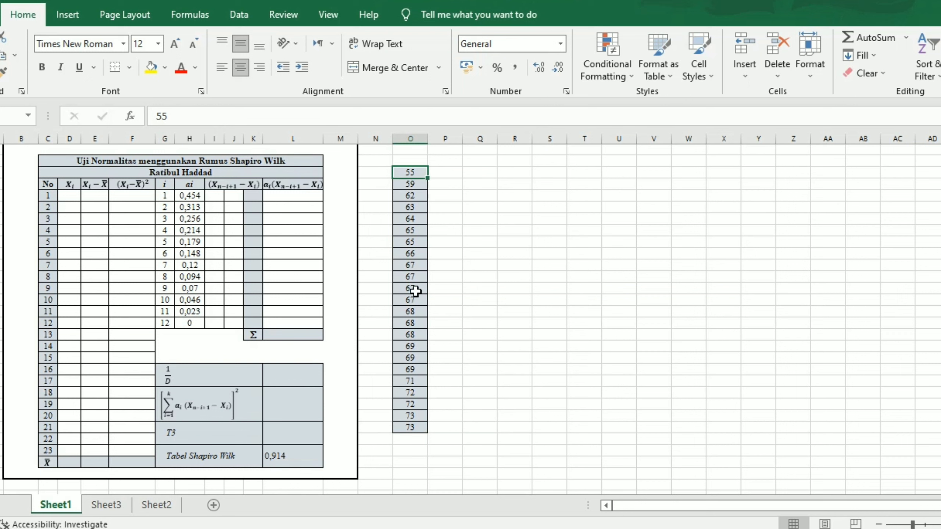
key(shift+Down)
key(shift+Down)
key(shift+Down)
key(shift+Down)
key(shift+Down)
key(shift+Down)
key(shift+Down)
key(shift+Down)
key(shift+Down)
key(shift+Down)
key(shift+Down)
key(shift+Down)
key(shift+Down)
key(shift+Down)
key(shift+Down)
key(shift+Down)
key(shift+Down)
key(shift+Down)
key(shift+Down)
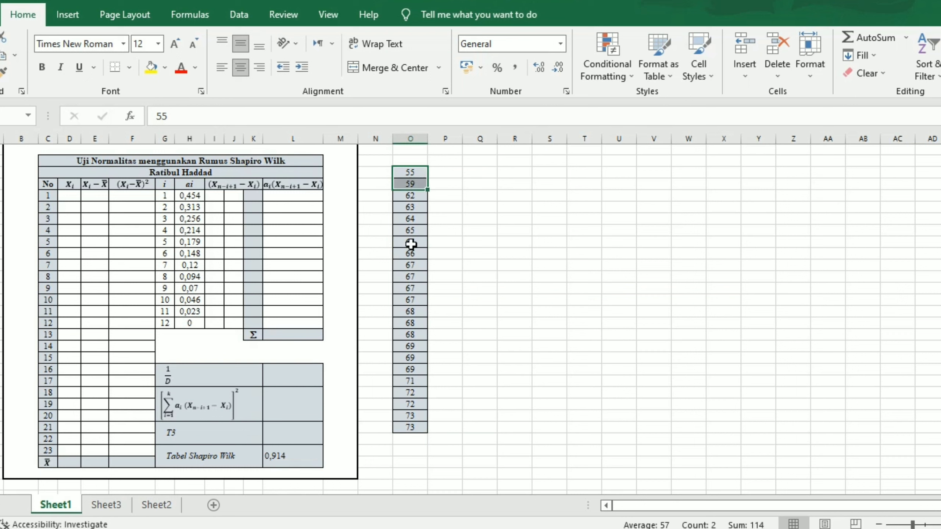
key(shift+Down)
key(shift+Down)
key(shift+Down)
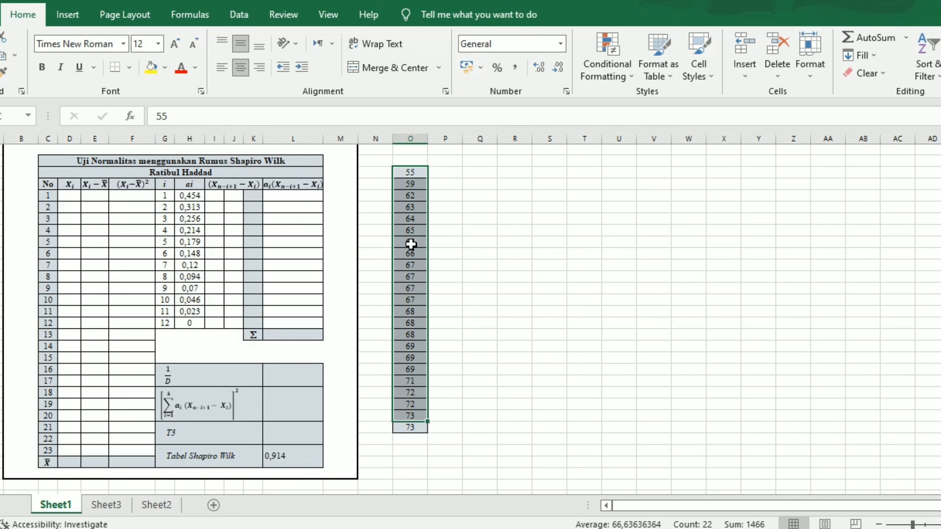
key(ctrl+c)
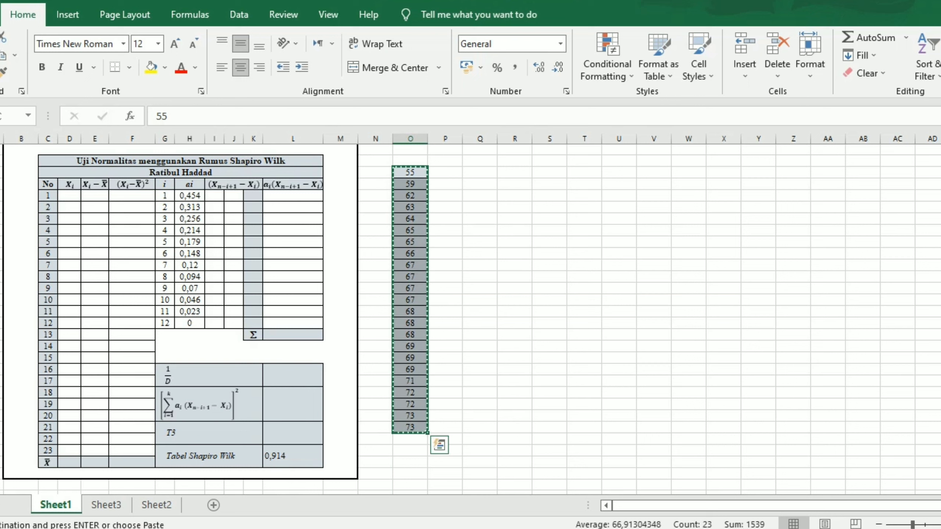
- Paste the copied sorted scores into the Xi column of the Shapiro Wilk table, rows No 1 to 23
click(68, 213)
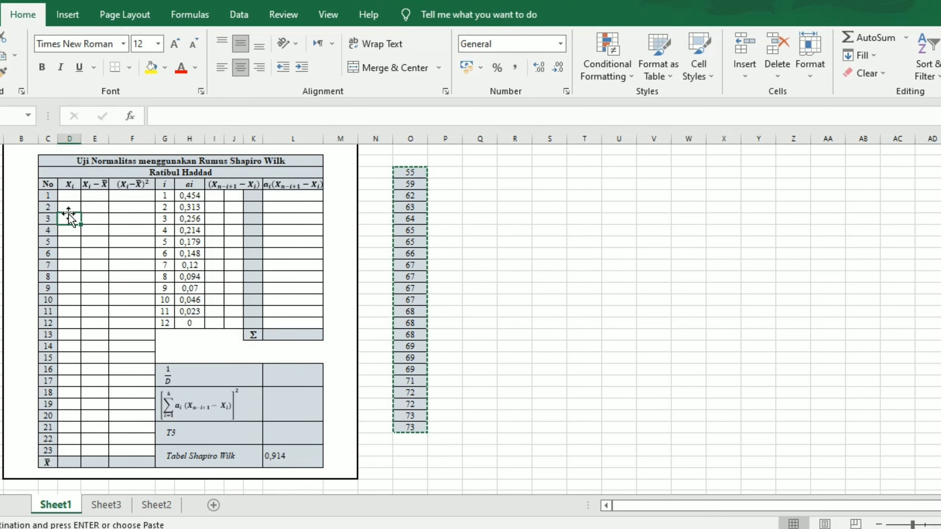
key(Up)
key(Up)
key(shift+Down)
key(shift+Down)
key(shift+Down)
key(shift+Down)
key(shift+Down)
key(shift+Down)
key(shift+Down)
key(shift+Down)
key(shift+Down)
key(shift+Down)
key(shift+Down)
key(shift+Down)
key(shift+Down)
key(shift+Down)
key(shift+Down)
key(shift+Down)
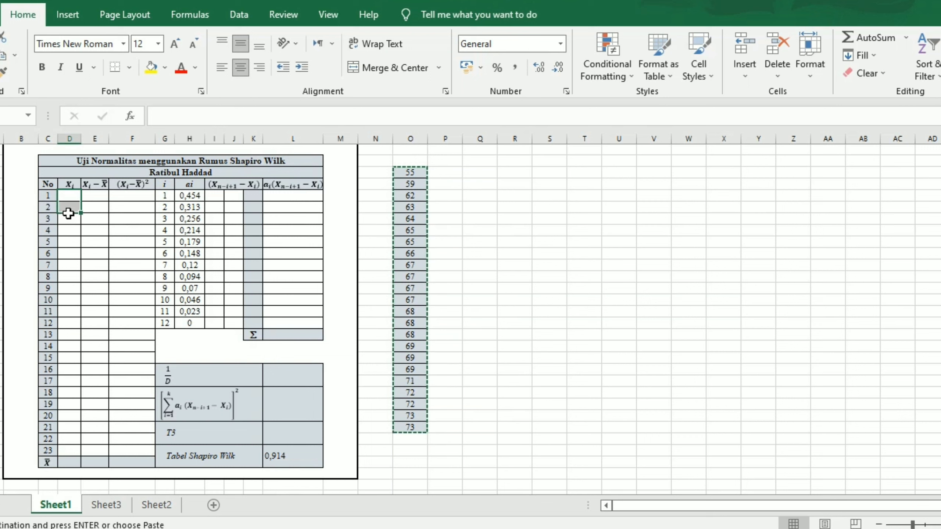
key(shift+Down)
key(shift+Down)
key(shift+Down)
key(shift+Down)
key(shift+Down)
key(shift+Down)
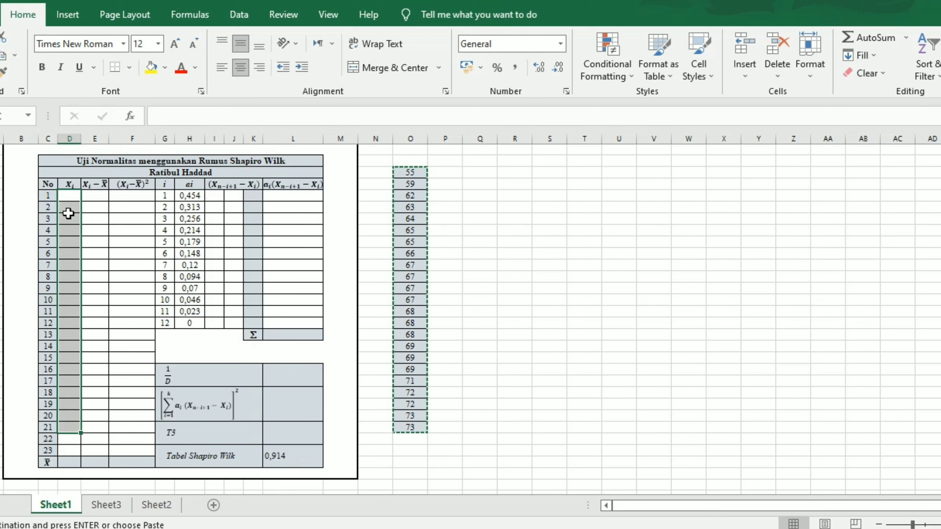
key(ctrl+v)
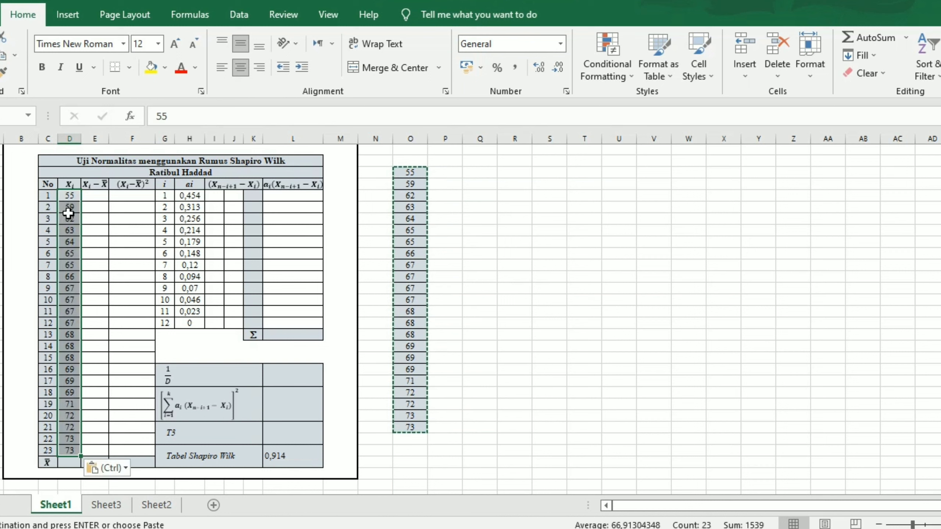
click(100, 250)
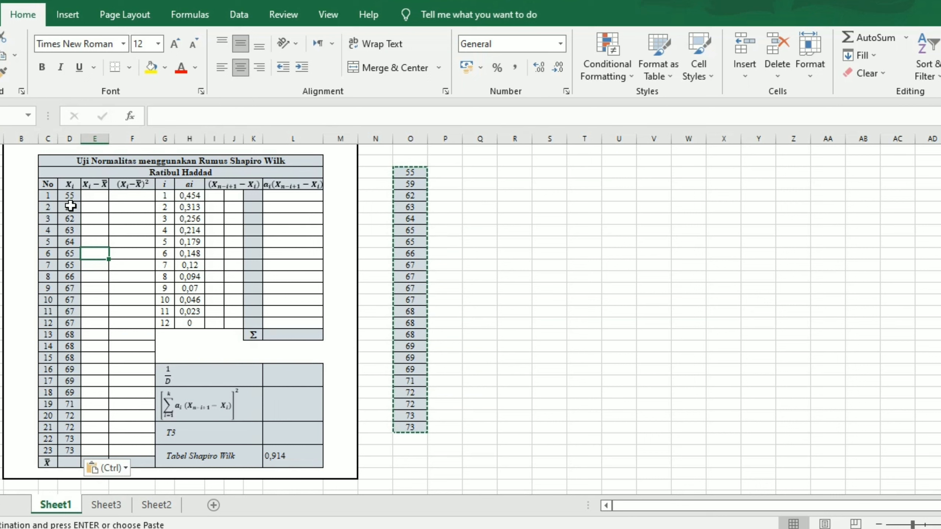
- Calculate the average of the Xi scores in the X̄ row of column D with =AVERAGE(D11:D33)
click(72, 462)
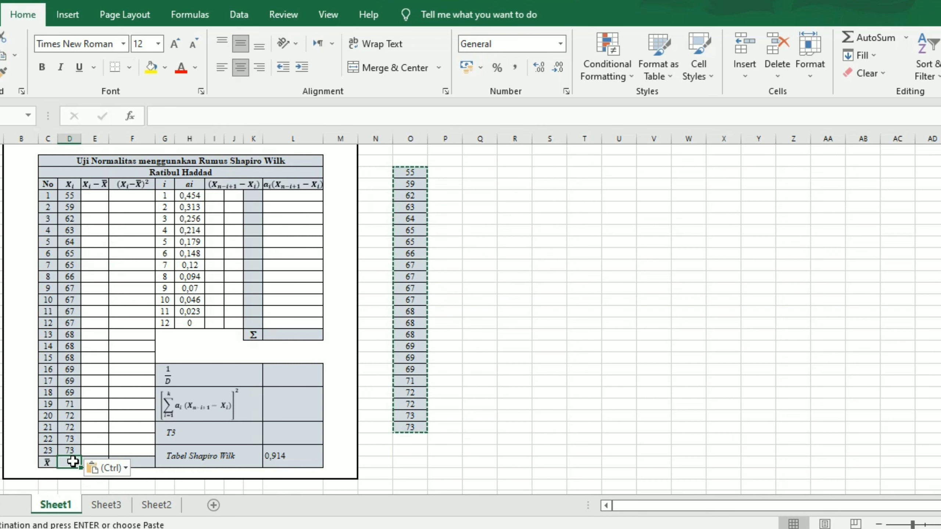
key(Escape)
text(=)
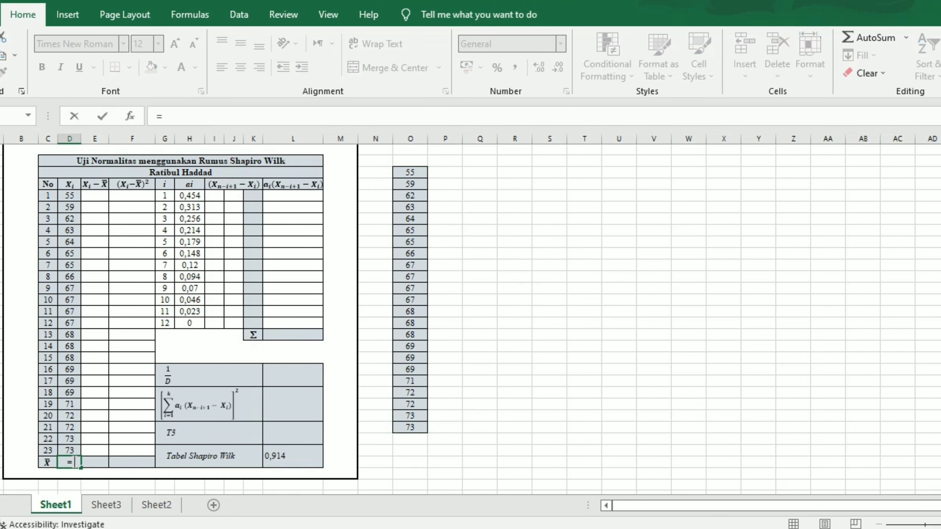
text(av)
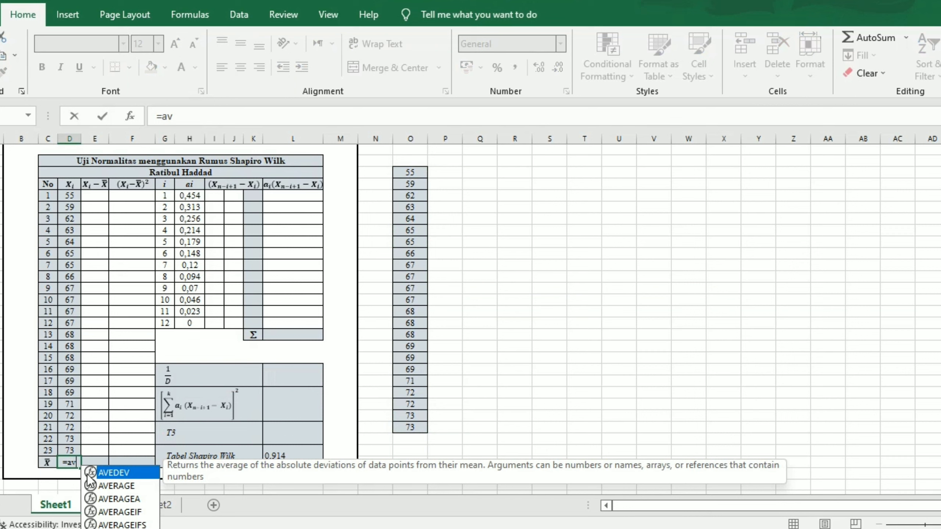
double_click(109, 485)
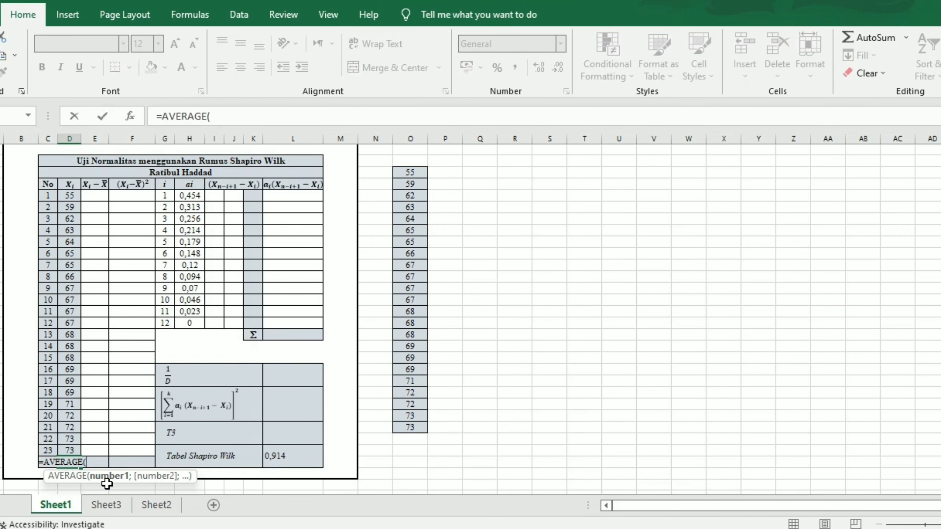
click(71, 205)
key(Up)
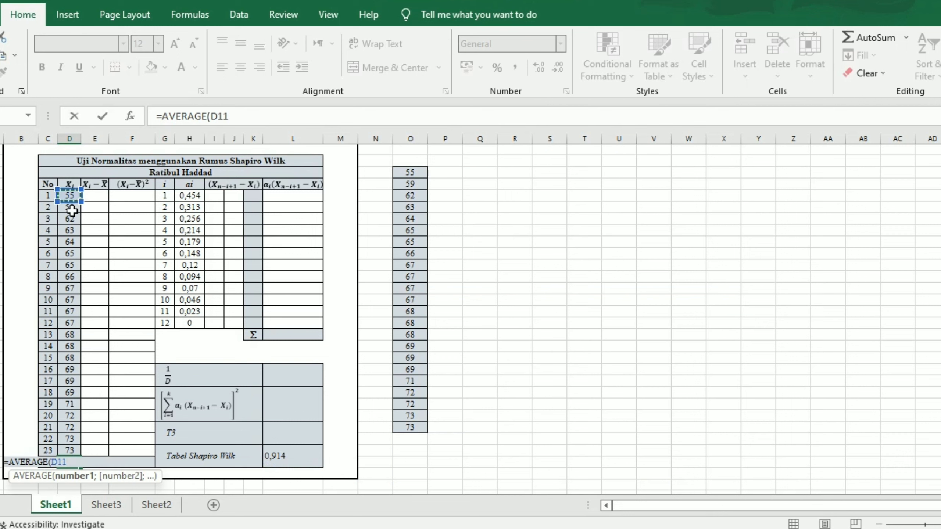
key(shift+Down)
key(shift+Down)
key(shift+Down)
key(shift+Down)
key(shift+Down)
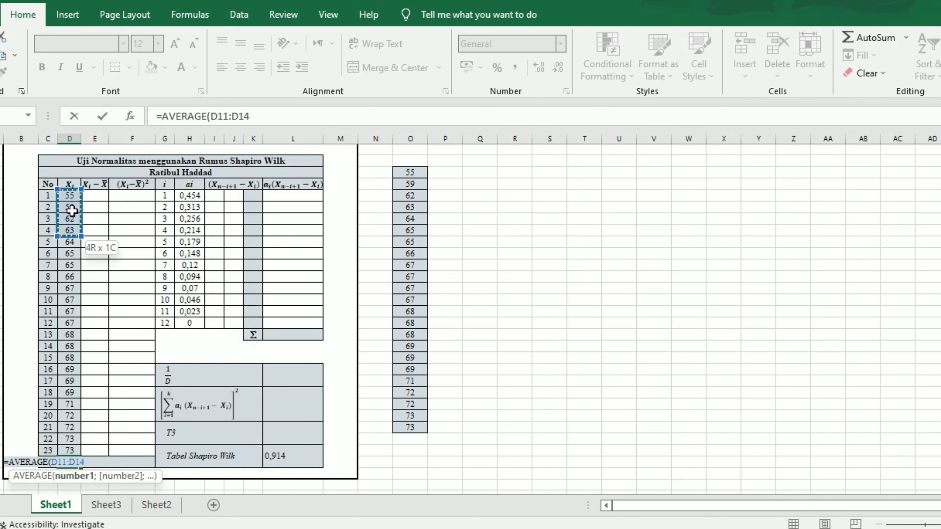
key(shift+Down)
key(shift+Down)
key(shift+Down)
key(shift+Down)
key(shift+Down)
key(shift+Down)
key(shift+Down)
key(shift+Down)
key(shift+Down)
key(shift+Down)
key(shift+Down)
key(shift+Down)
key(shift+Down)
key(shift+Down)
key(shift+Down)
key(shift+Down)
key(shift+Down)
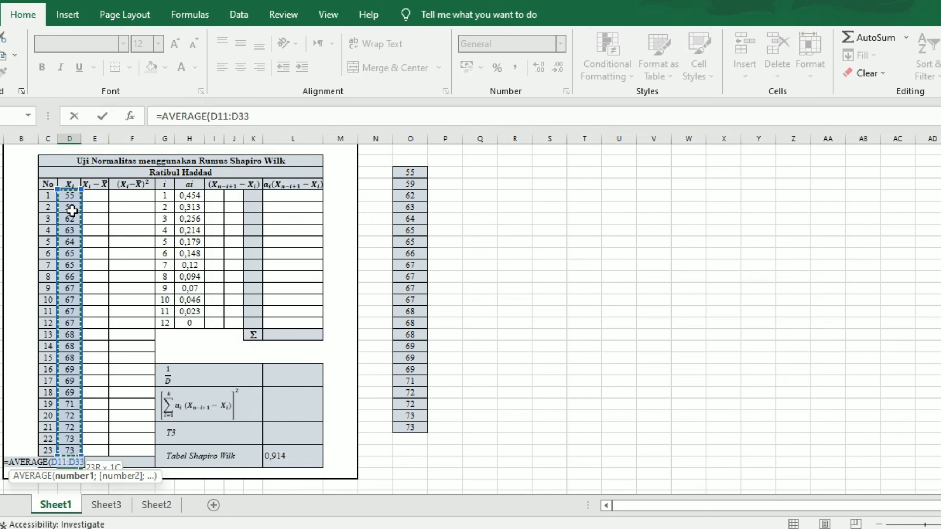
text())
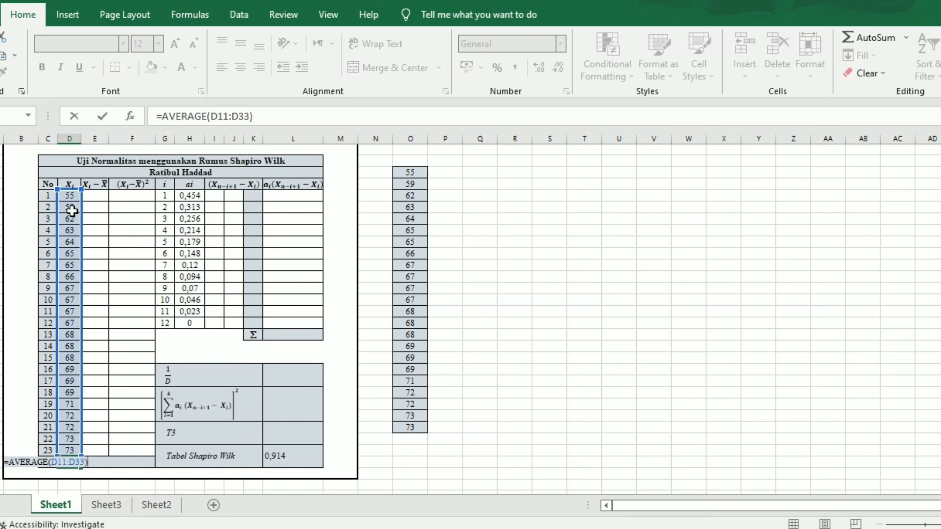
key(Return)
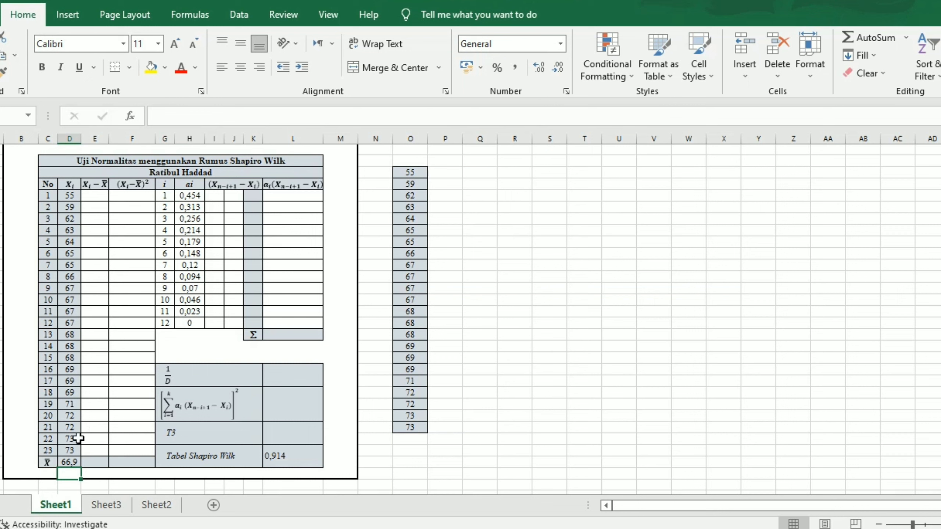
- Enter =D11-$D$34 in the Xi − X̄ column for No 1, keeping the mean cell as an absolute reference
click(95, 199)
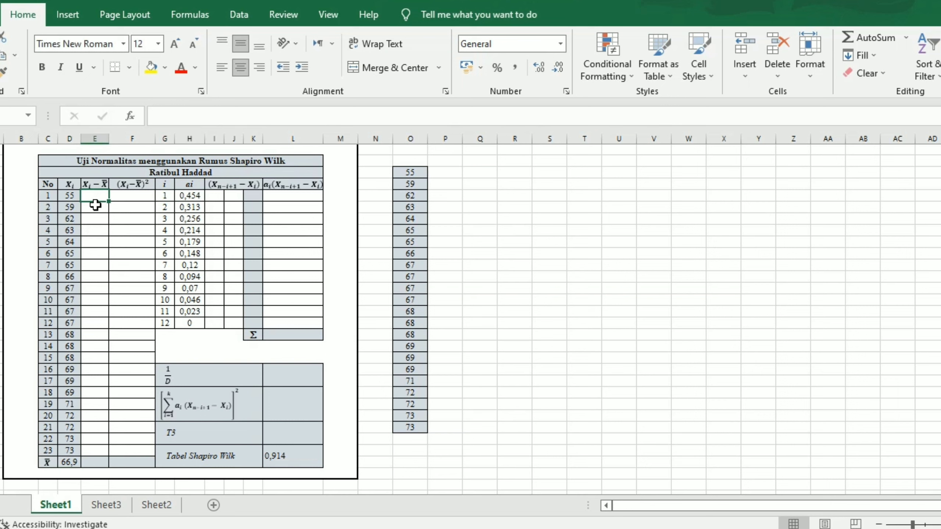
text(=)
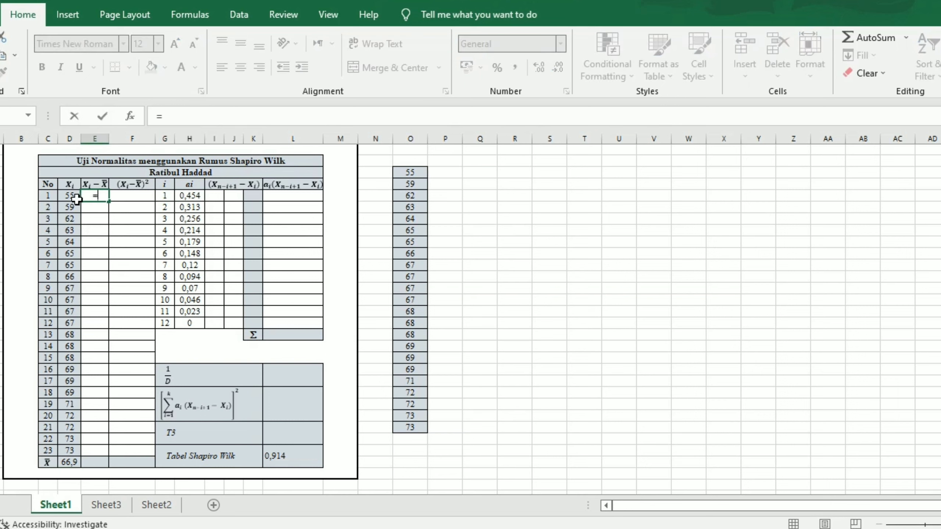
click(76, 209)
key(Up)
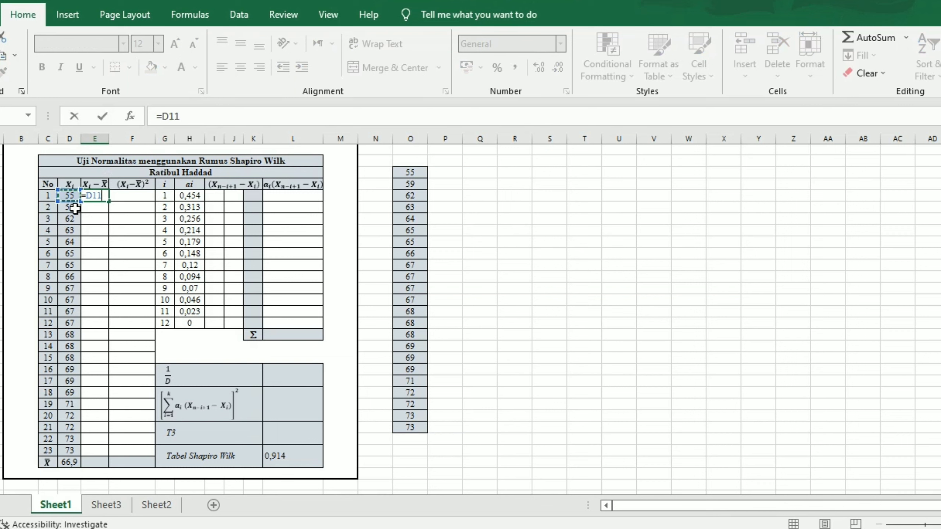
text(-)
click(72, 462)
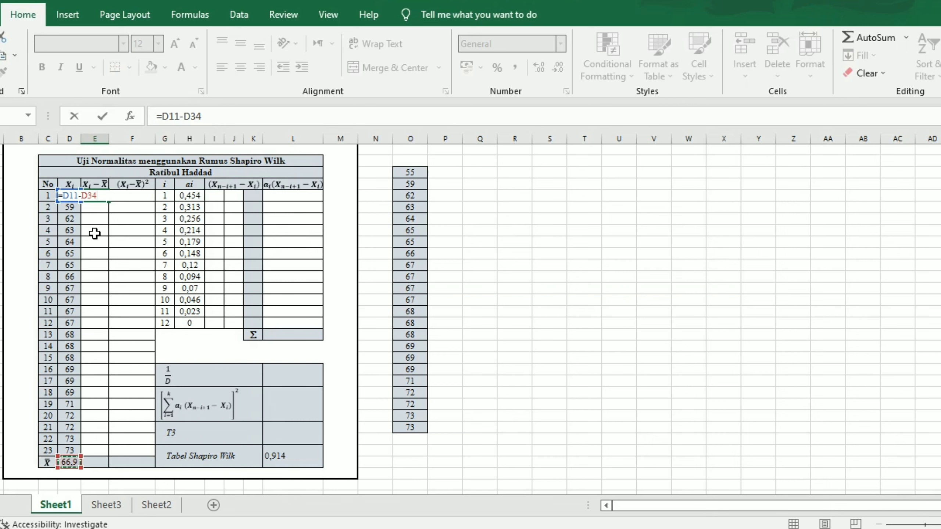
key(F4)
key(Return)
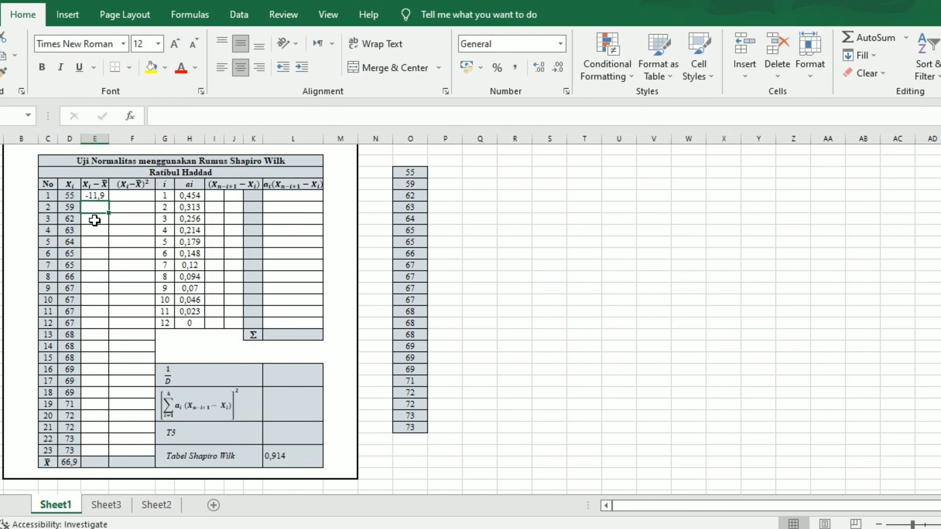
- Fill the Xi − X̄ formula down from No 1 through No 23
click(94, 197)
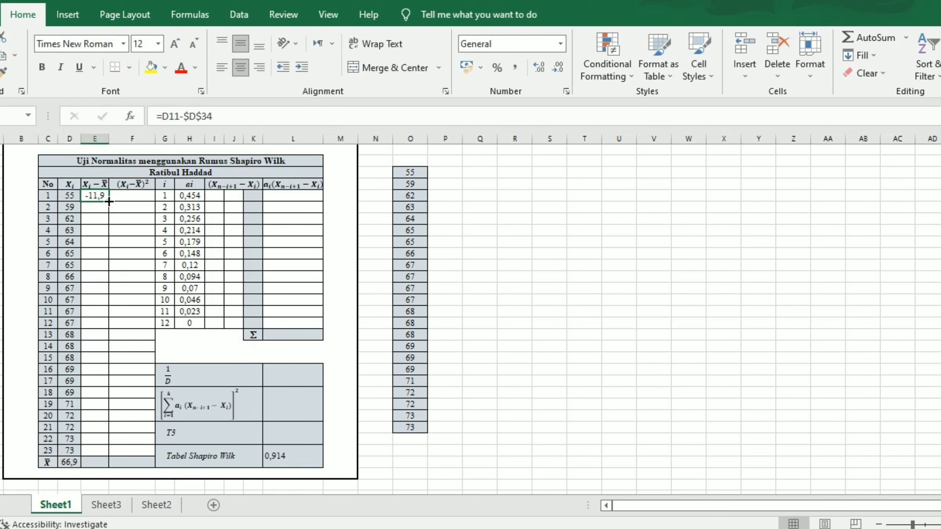
drag(110, 201, 107, 458)
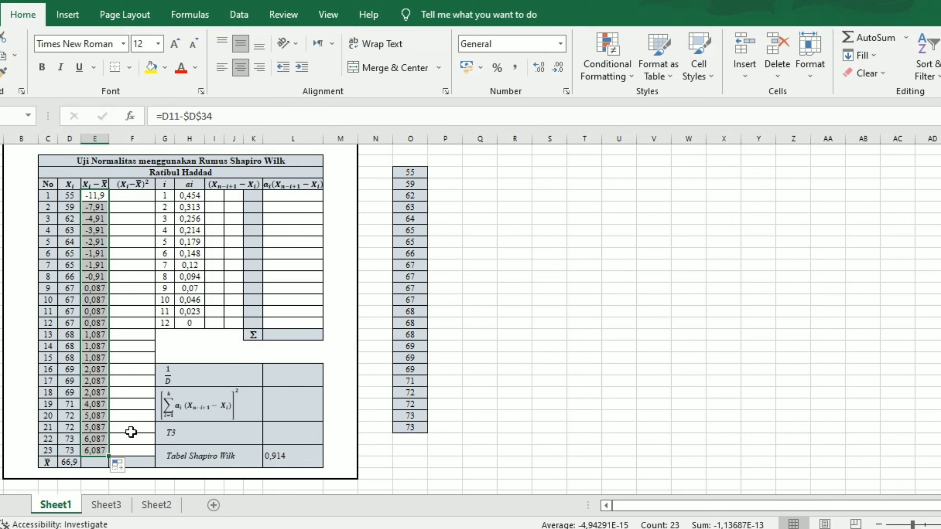
click(149, 381)
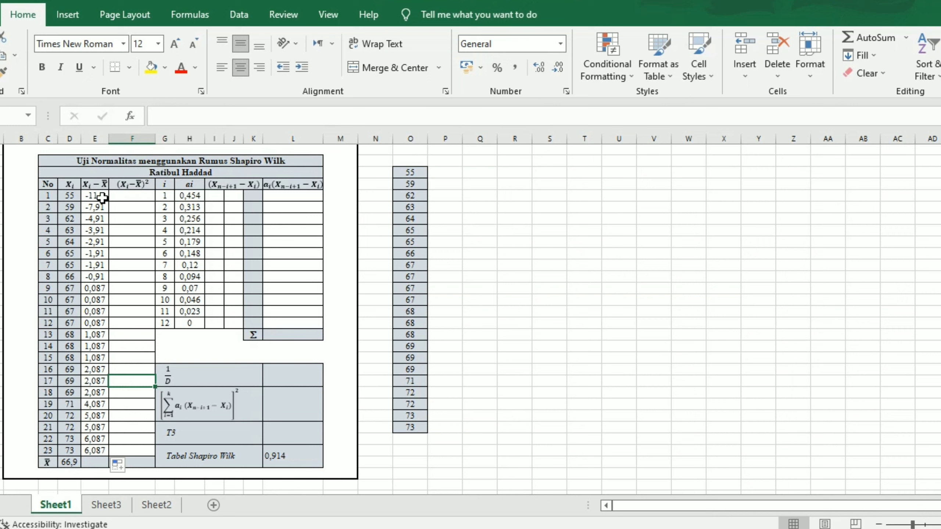
- Enter =E11^2 in the (Xi − X̄)² column for No 1 to square its deviation
click(130, 207)
key(Up)
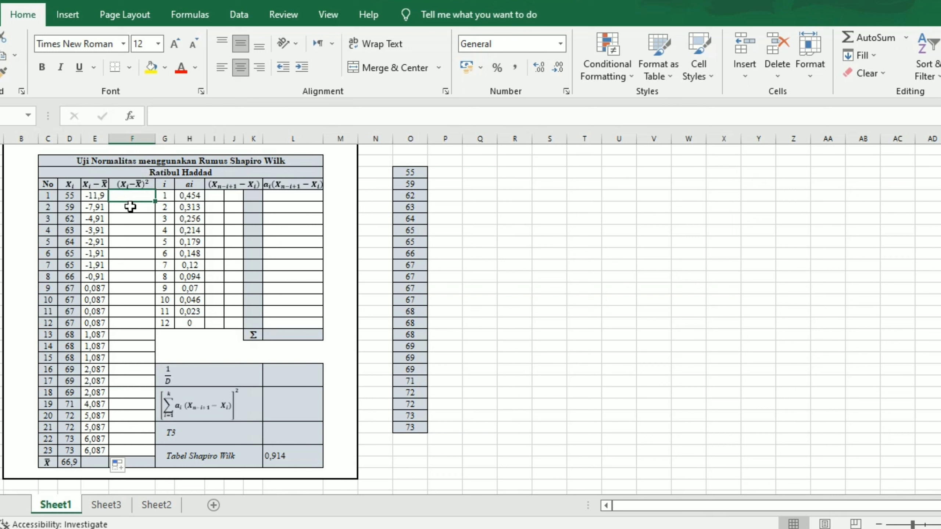
text(=)
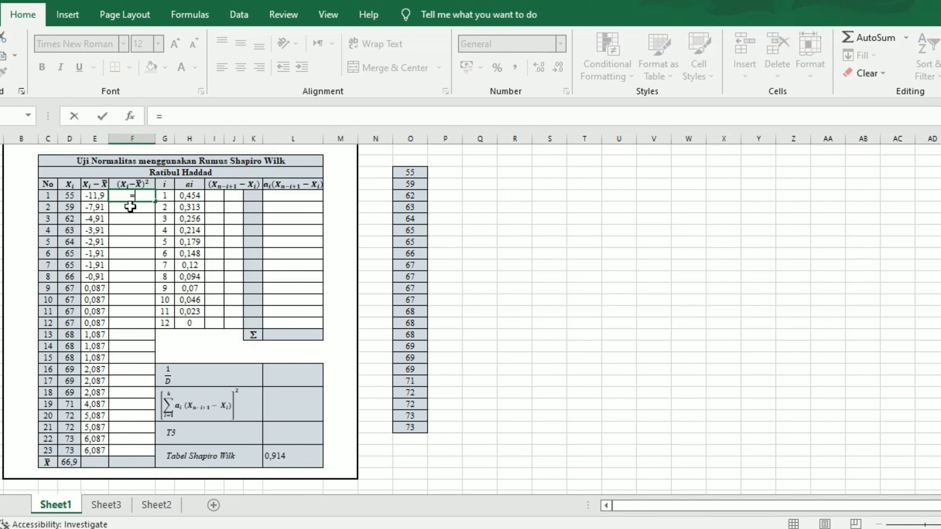
key(Left)
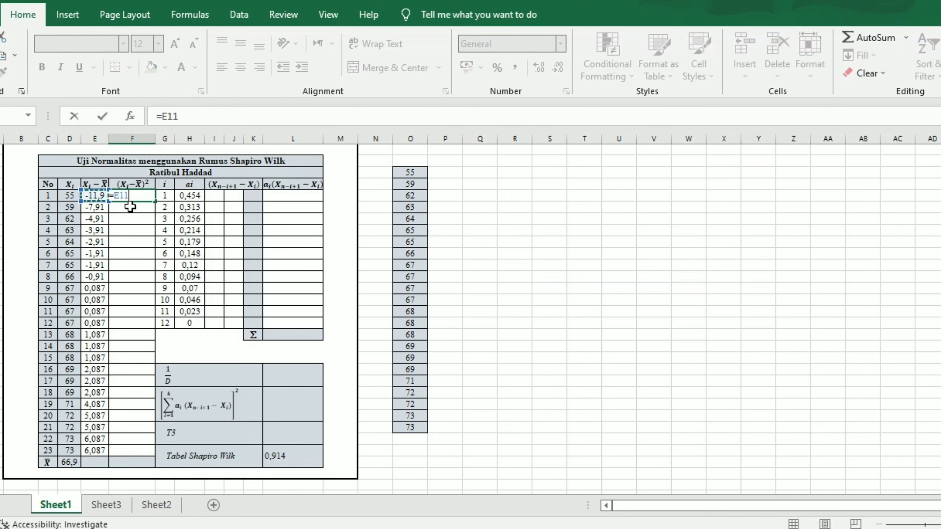
text(^)
text(2)
key(Return)
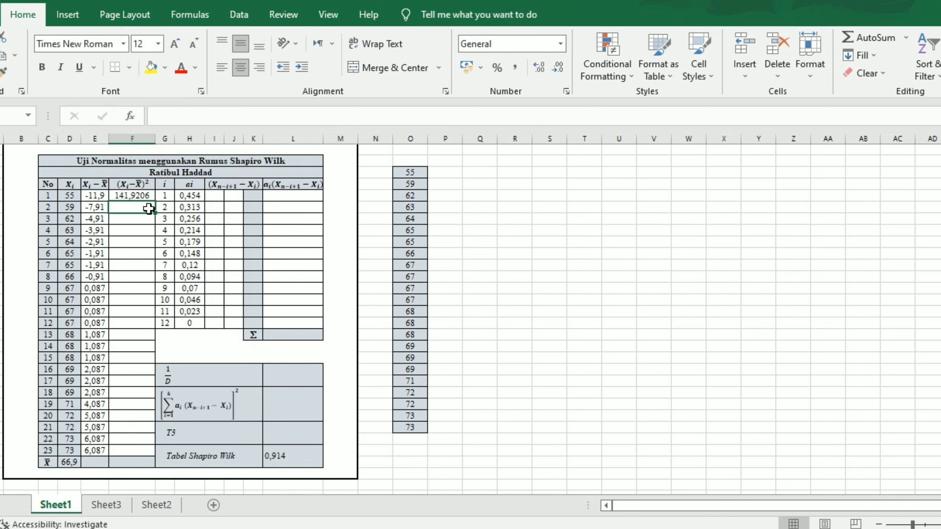
- Fill the squared-deviation formula in column F down from No 1 through No 23
key(Up)
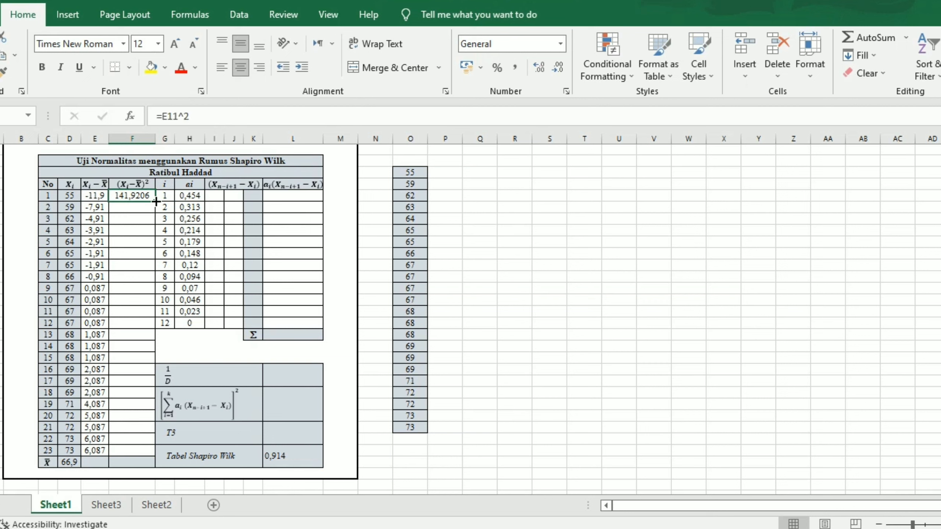
double_click(155, 202)
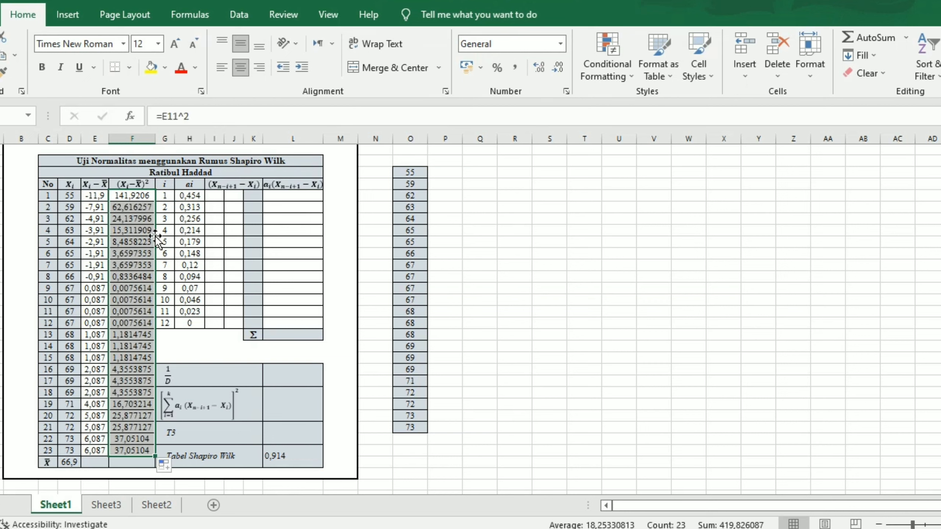
click(128, 464)
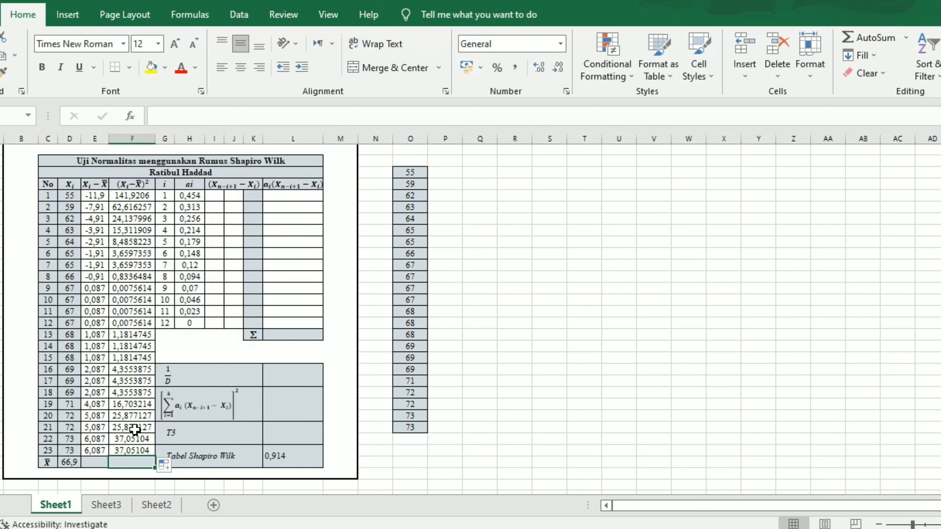
click(98, 461)
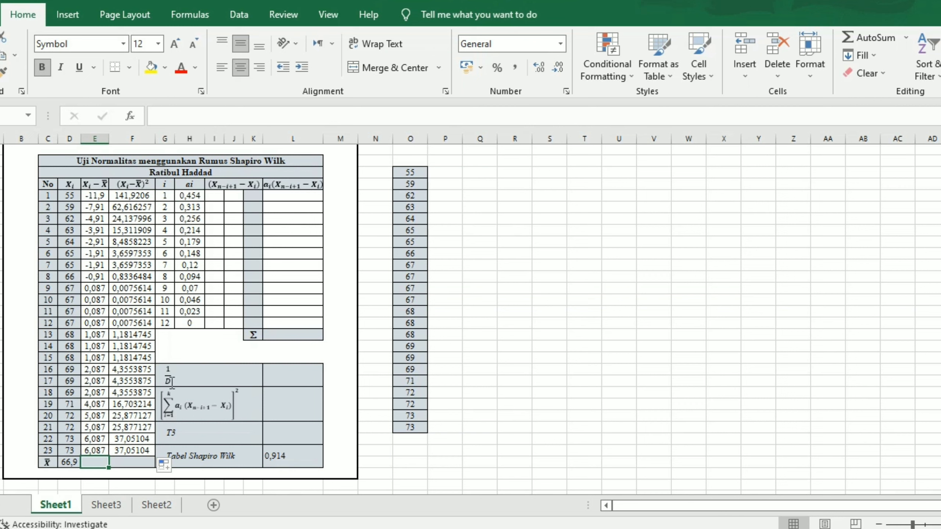
scroll(200, 345, up, 2)
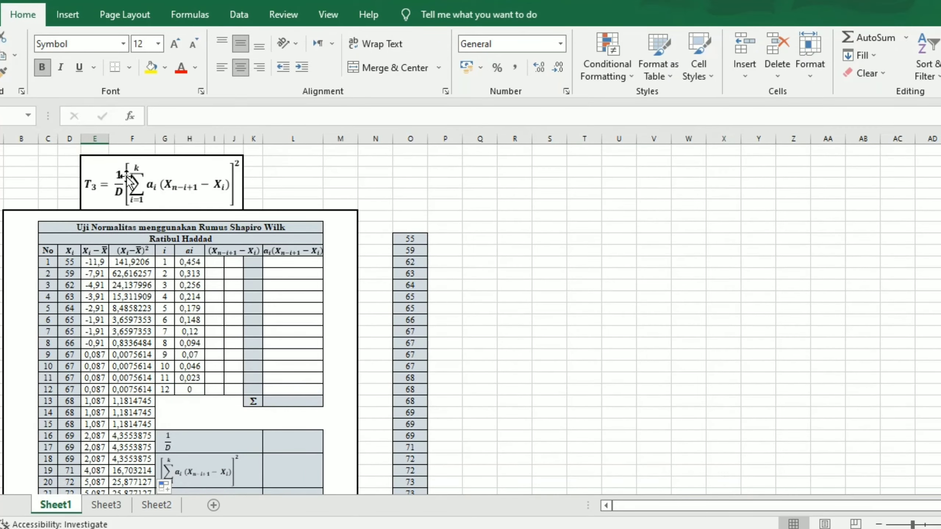
scroll(132, 266, down, 3)
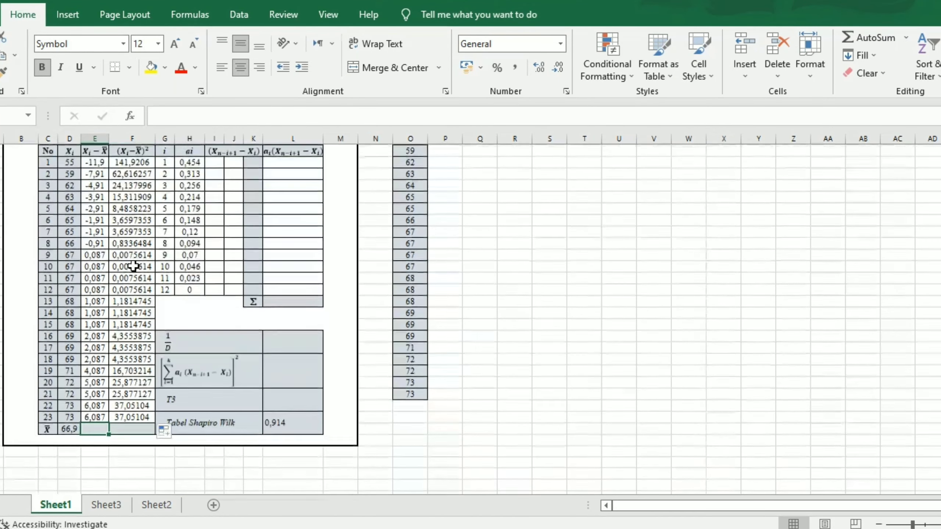
scroll(132, 265, up, 1)
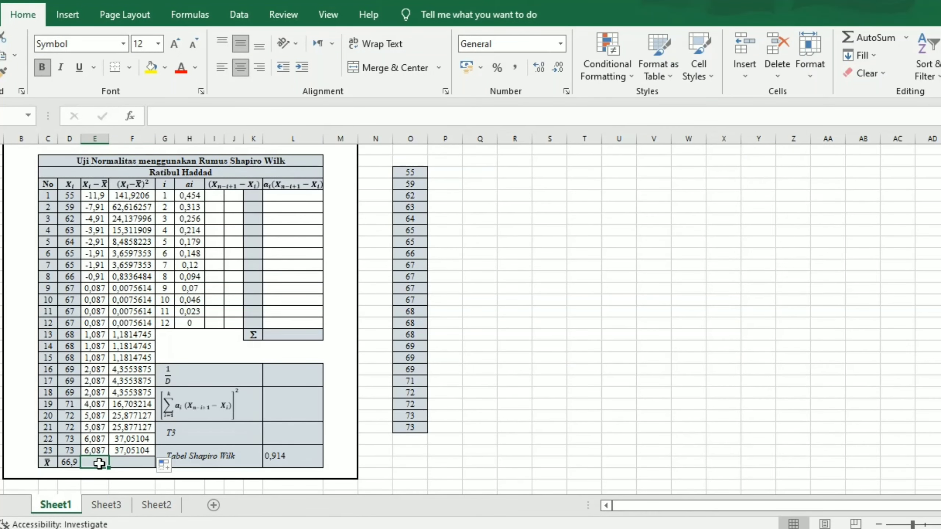
text(=)
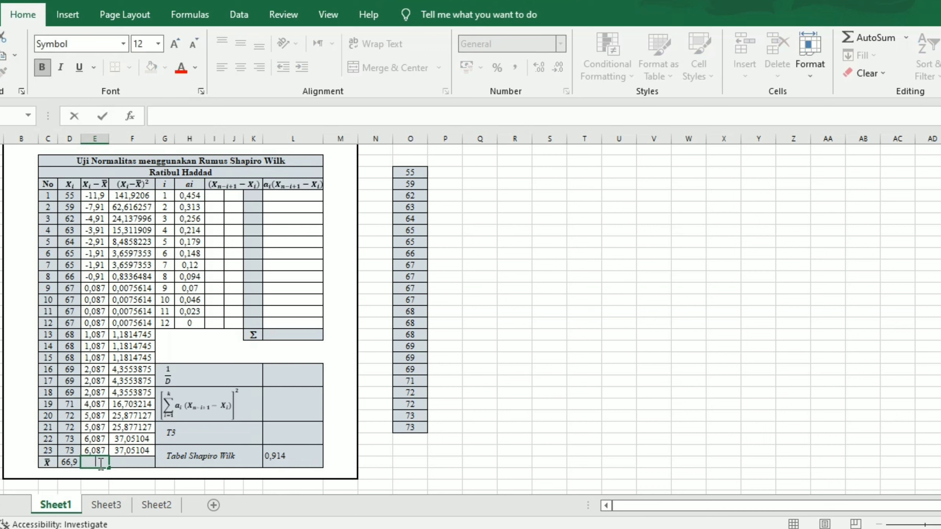
key(BackSpace)
key(Tab)
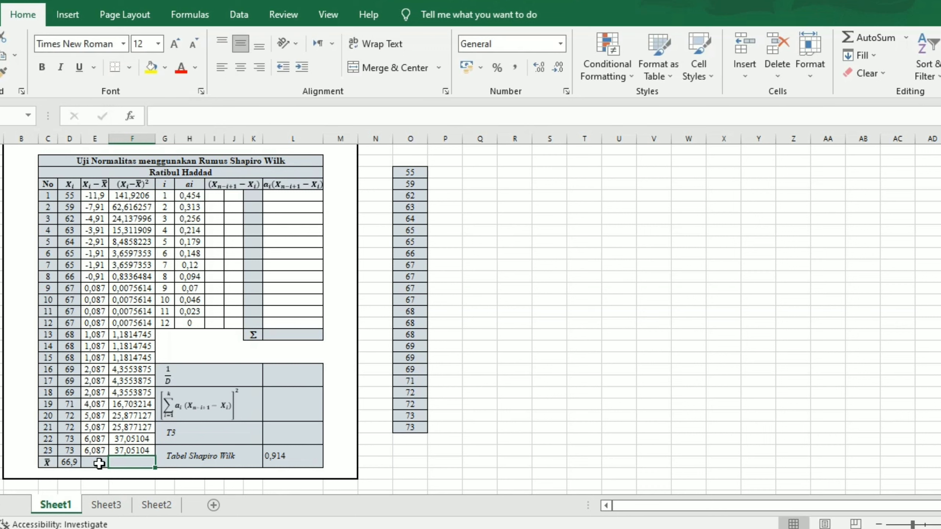
- Enter =SUM(F11:F33) below the (Xi − X̄)² column to total the squared deviations as D
text(=su)
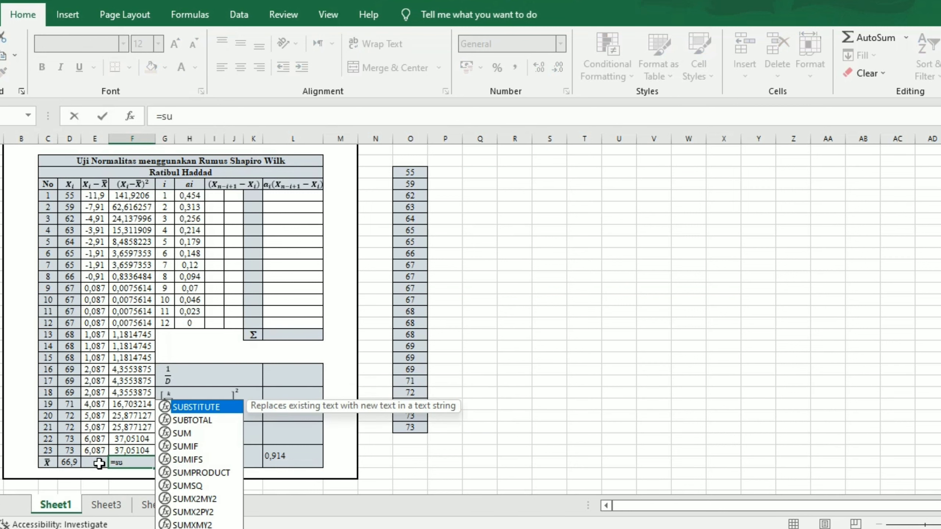
text(m)
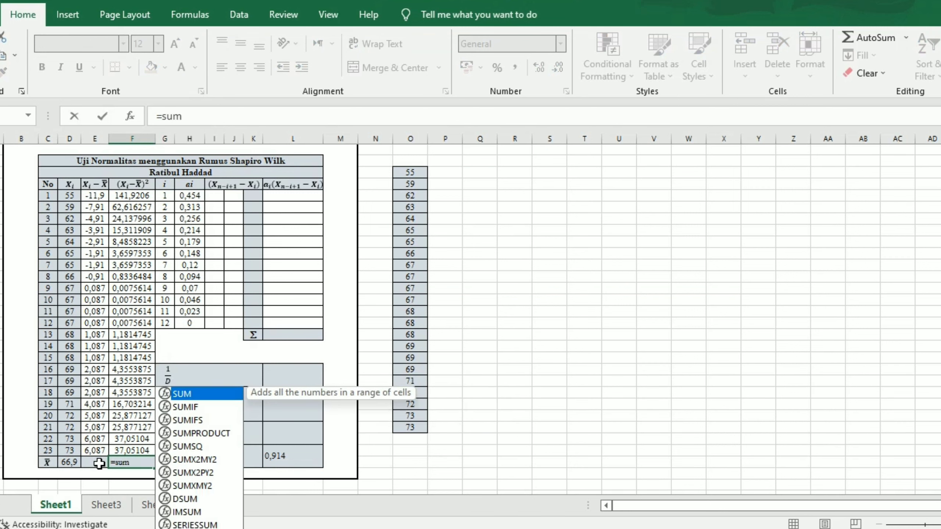
double_click(178, 394)
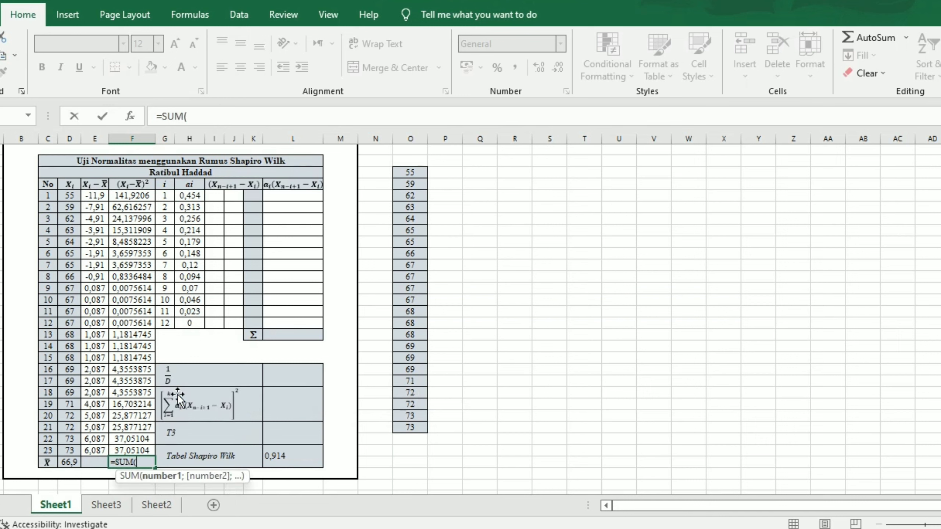
click(143, 197)
key(shift+Down)
key(shift+Down)
key(shift+Down)
key(shift+Down)
key(shift+Down)
key(shift+Down)
key(shift+Down)
key(shift+Down)
key(shift+Down)
key(shift+Down)
key(shift+Down)
key(shift+Down)
key(shift+Down)
key(shift+Down)
key(shift+Down)
key(shift+Down)
key(shift+Down)
key(shift+Down)
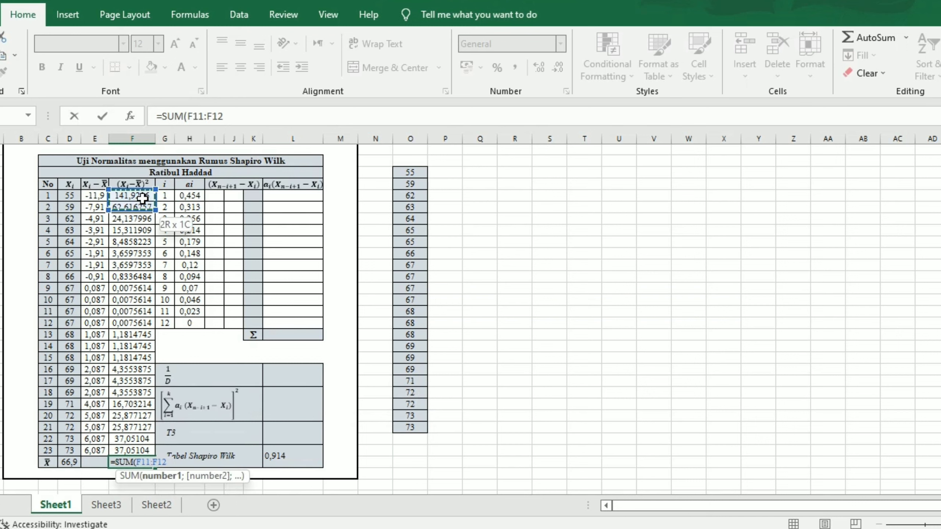
key(shift+Down)
key(shift+Down)
key(shift+Down)
key(shift+Down)
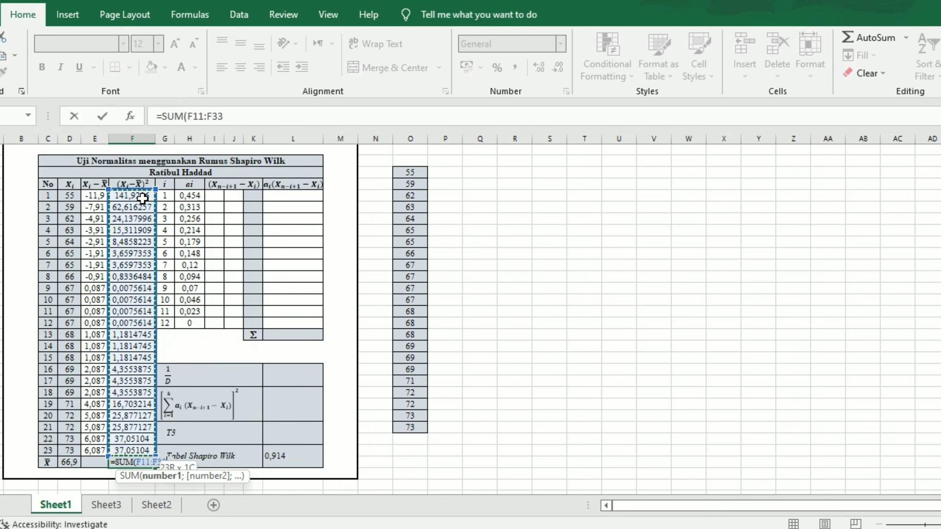
text())
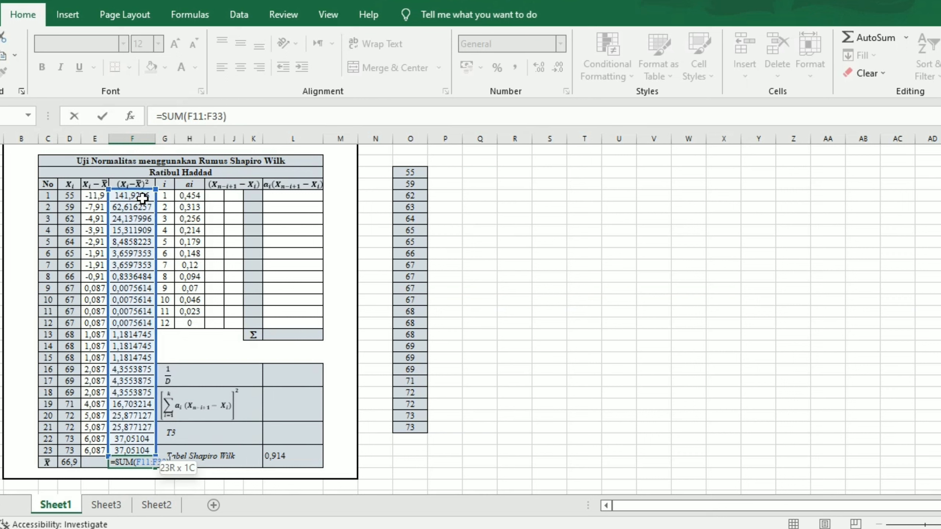
key(Return)
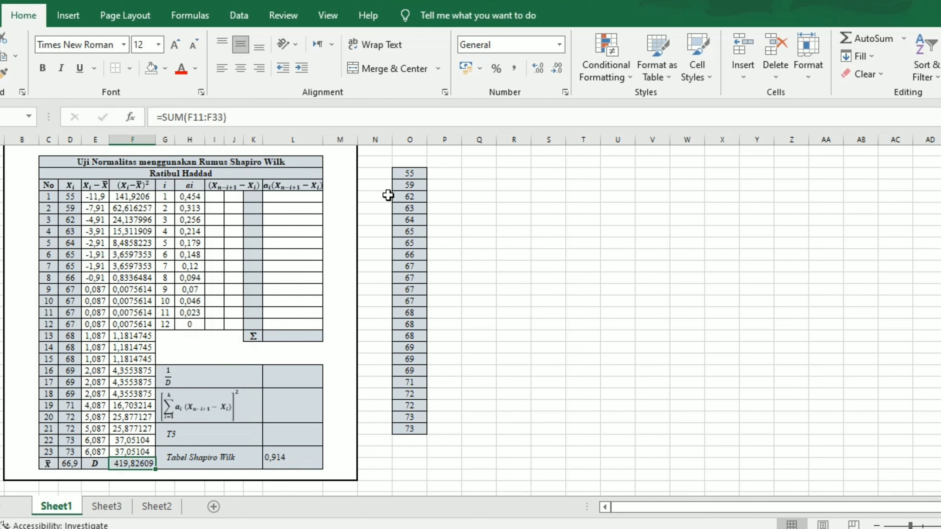
- Copy all 23 sorted scores from column O into column Q, starting in the same row
click(450, 174)
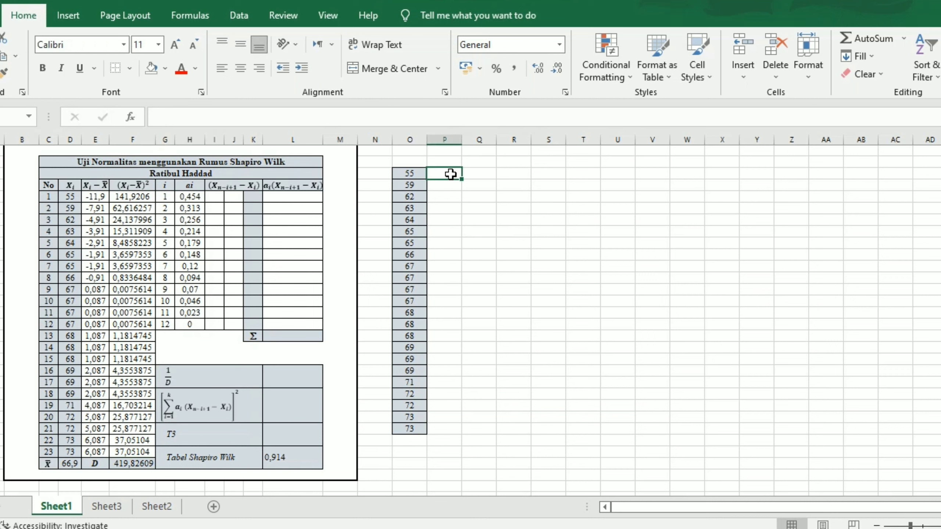
click(414, 173)
key(shift+Down)
key(shift+Down)
key(shift+Down)
key(shift+Down)
key(shift+Down)
key(shift+Down)
key(shift+Down)
key(shift+Down)
key(shift+Down)
key(shift+Down)
key(shift+Down)
key(shift+Down)
key(shift+Down)
key(shift+Down)
key(shift+Down)
key(shift+Down)
key(shift+Down)
key(shift+Down)
key(shift+Down)
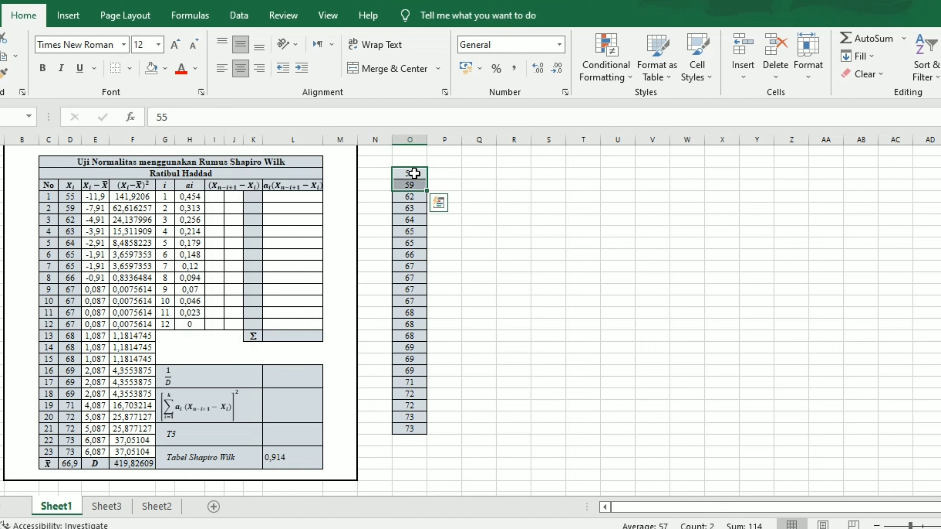
key(shift+Down)
key(shift+Down)
key(shift+Down)
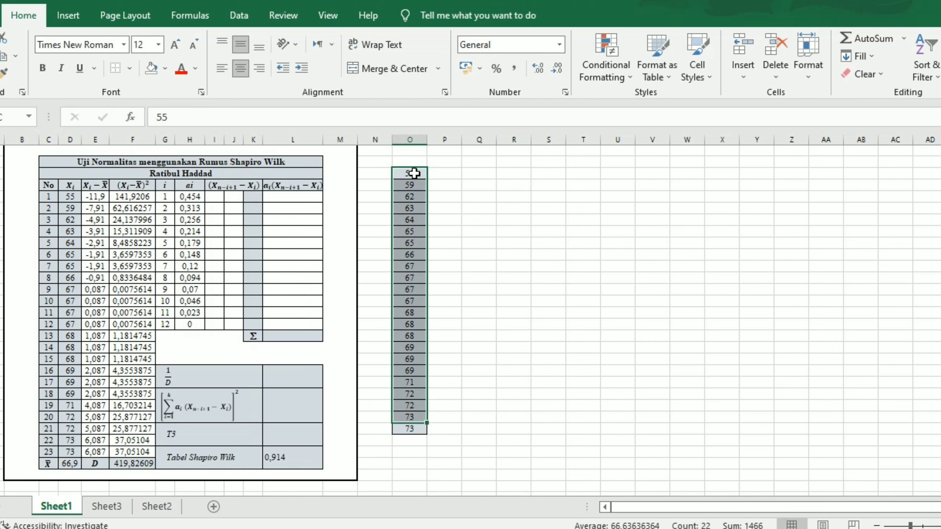
key(ctrl+c)
key(Right)
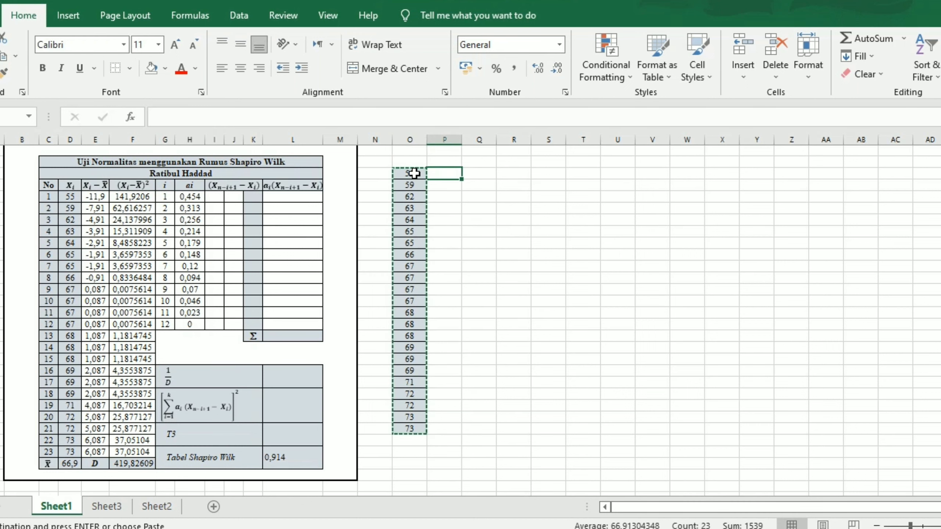
key(Right)
key(ctrl+v)
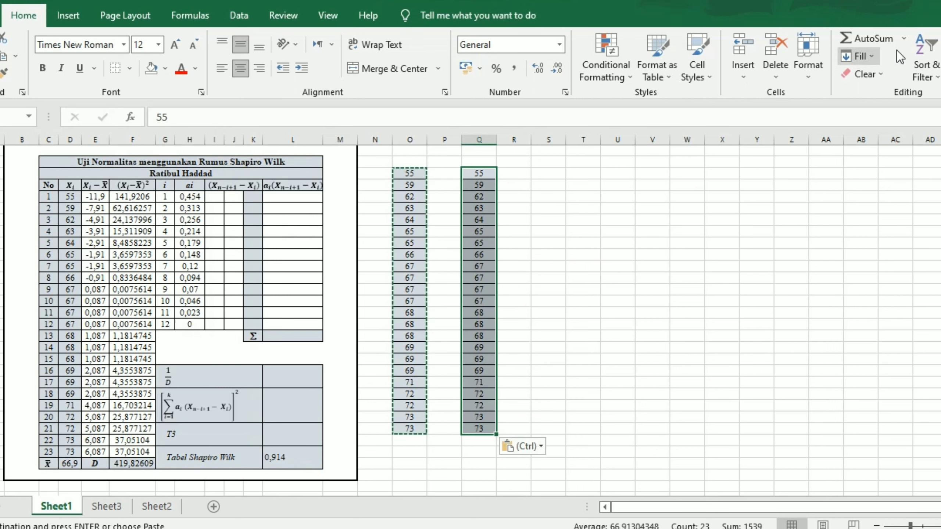
- Sort the copied scores in column Q from largest to smallest
click(918, 61)
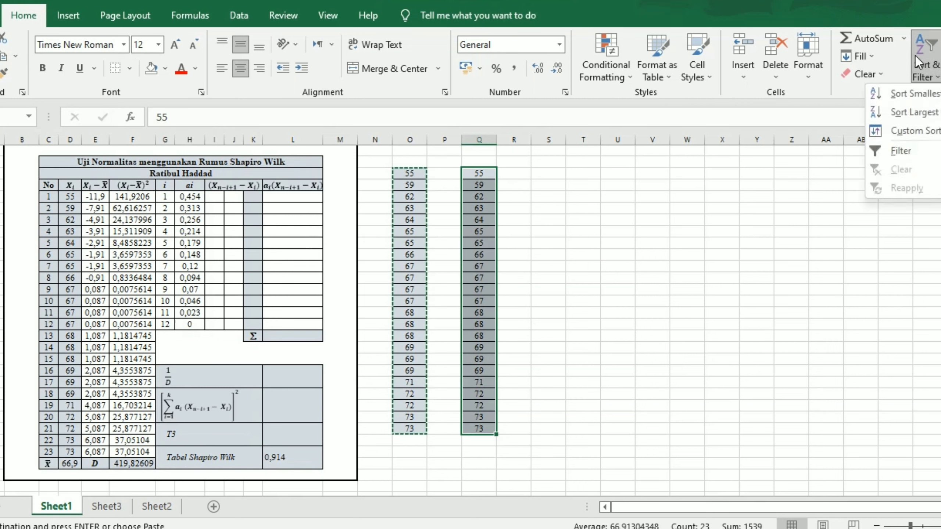
click(907, 113)
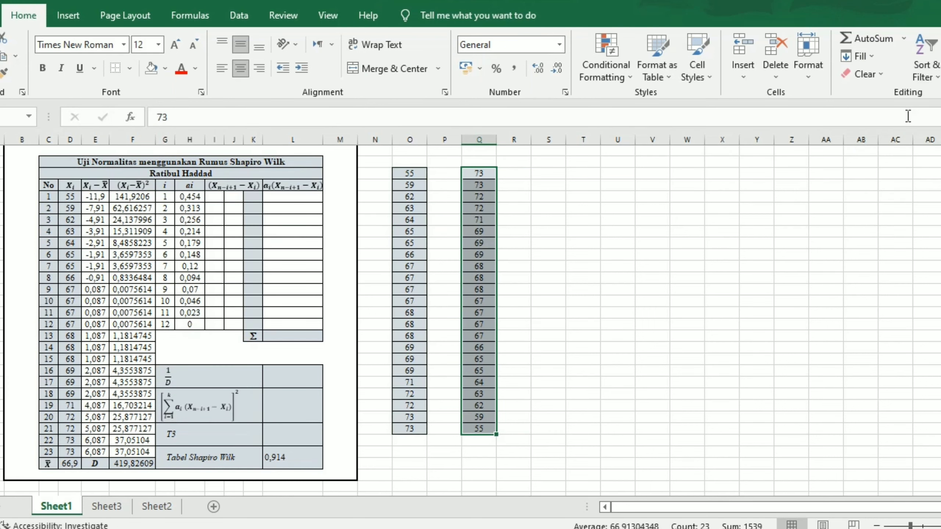
click(652, 255)
- Number the first 12 descending scores by filling the series 1 to 12 in column P beside them
drag(446, 173, 469, 309)
text(1)
key(Return)
text(2)
key(Return)
click(554, 294)
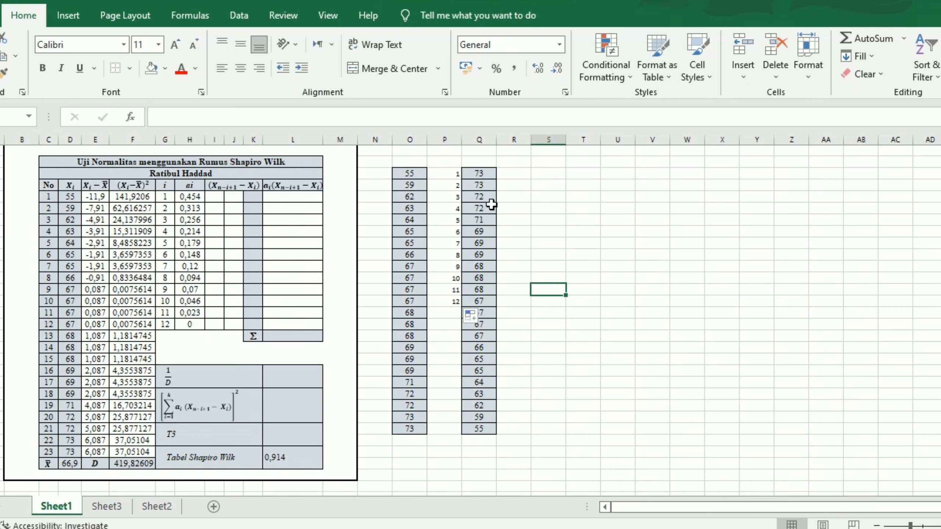
- Copy the first 12 descending scores from column Q into column I of the table, from No 1 through No 12
click(480, 175)
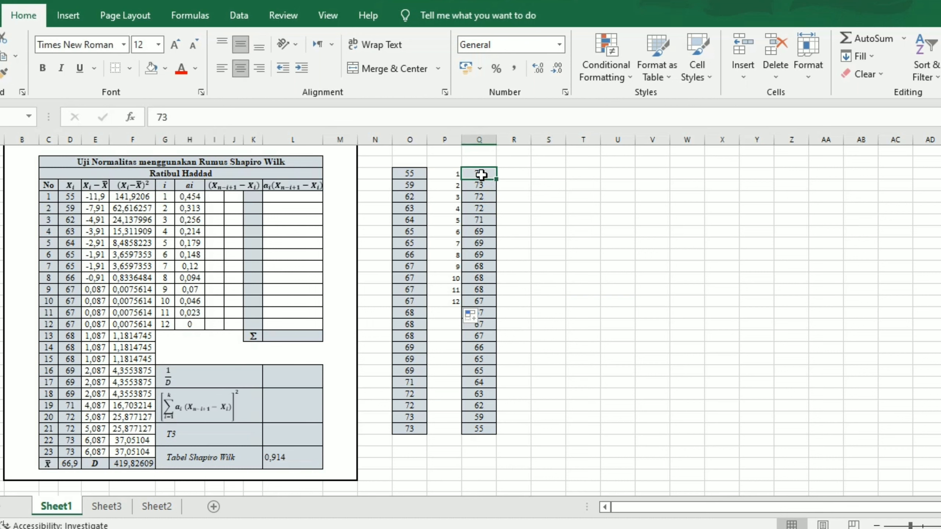
key(shift+Down)
key(shift+Down)
key(shift+Down)
key(shift+Down)
key(shift+Down)
key(shift+Down)
key(shift+Down)
key(shift+Down)
key(shift+Down)
key(shift+Down)
key(shift+Down)
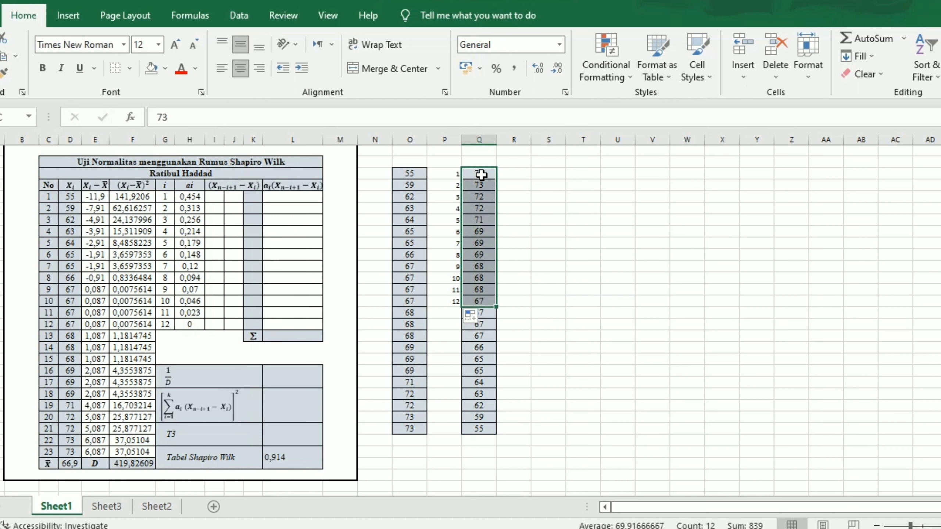
key(ctrl+c)
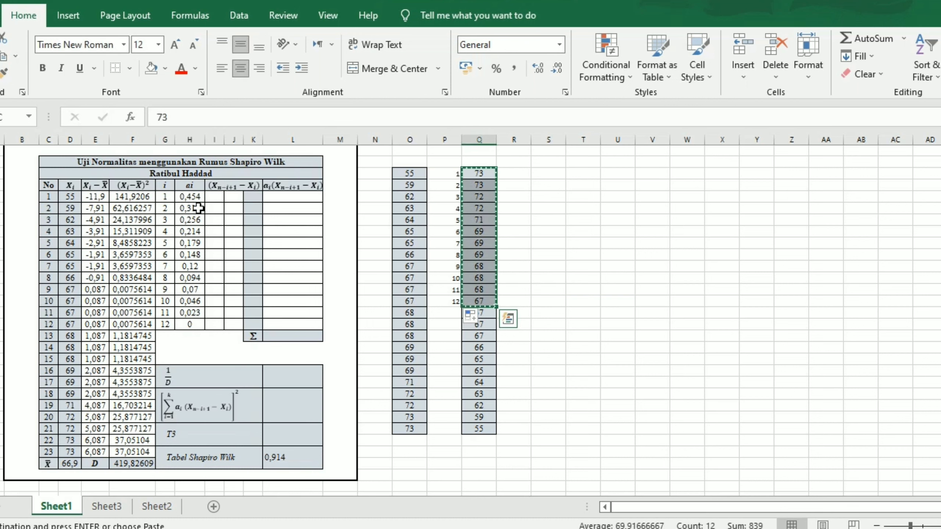
click(213, 200)
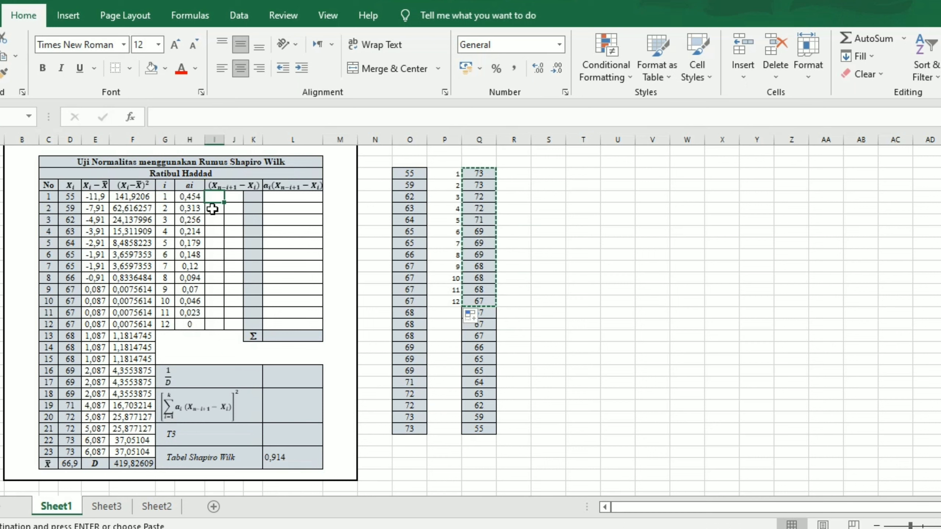
key(shift+Down)
key(shift+Down)
key(shift+Down)
key(shift+Down)
key(shift+Down)
key(shift+Down)
key(shift+Down)
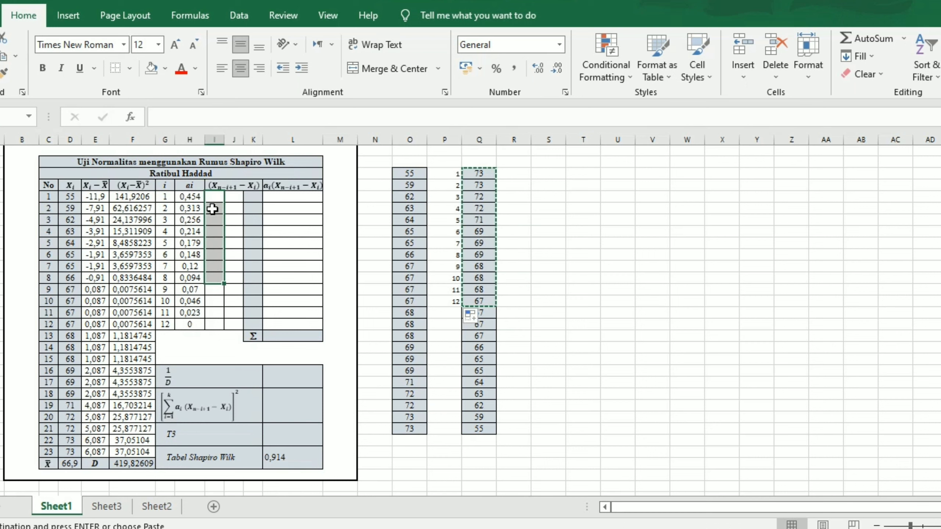
key(shift+Down)
key(shift+Down)
key(shift+Down)
key(shift+Down)
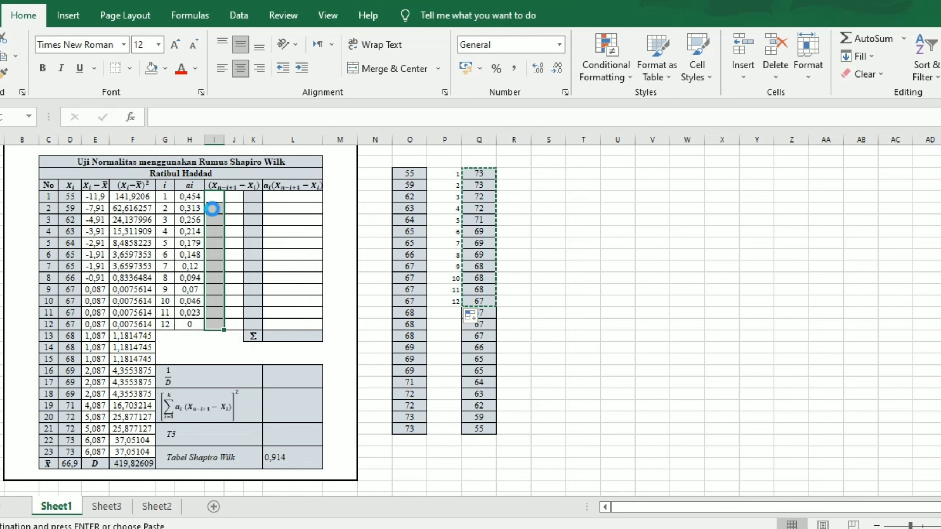
key(ctrl+v)
- Copy the first 11 ascending scores from column O into column J of the table, from No 1 through No 11
drag(407, 173, 407, 290)
key(ctrl+c)
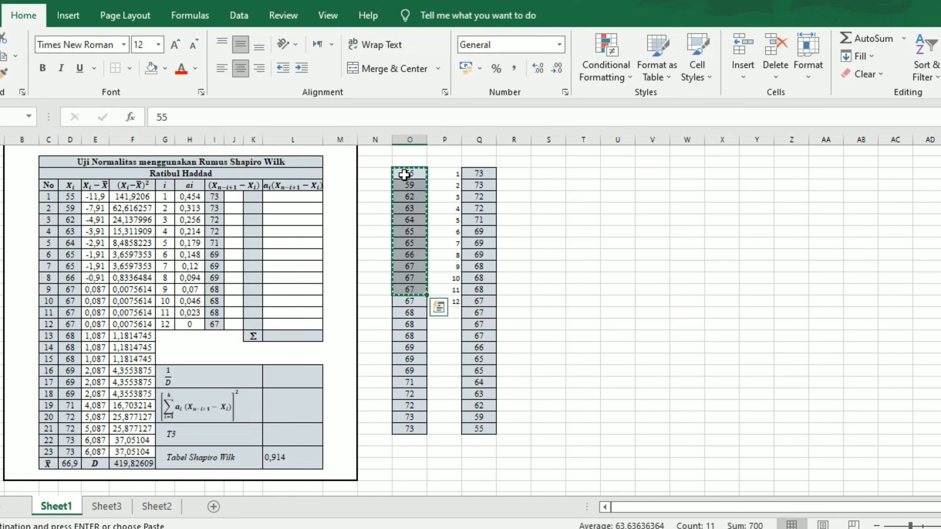
click(236, 220)
key(Up)
key(Up)
key(shift+Down)
key(shift+Down)
key(shift+Down)
key(shift+Down)
key(shift+Down)
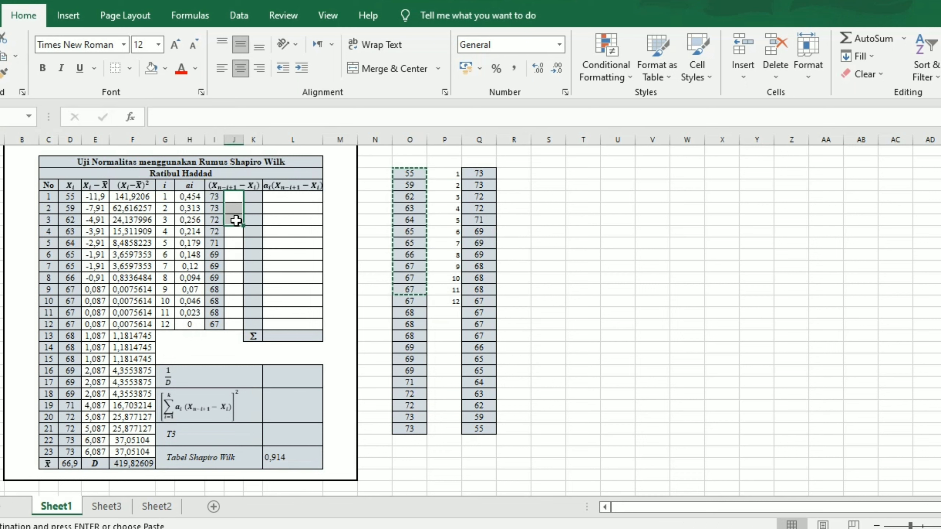
key(shift+Down)
key(shift+Down)
key(shift+Down)
key(shift+Down)
key(shift+Down)
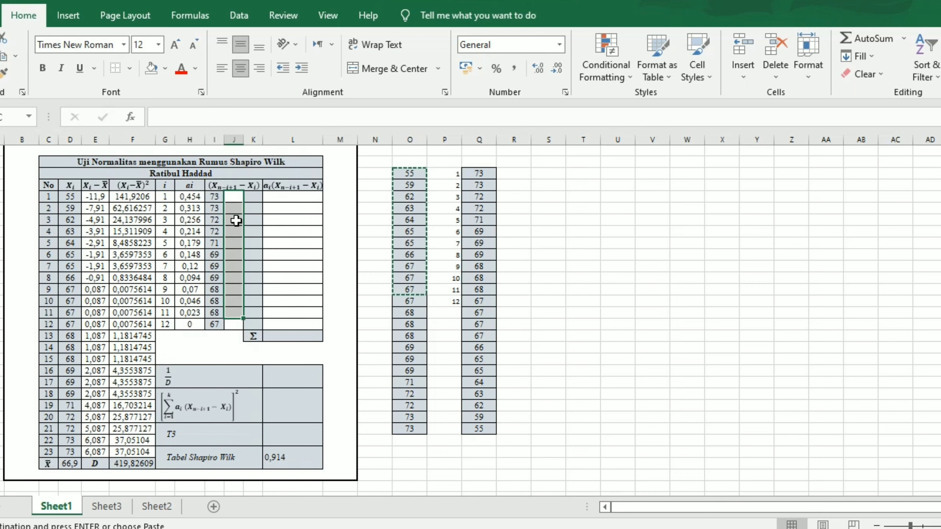
key(ctrl+v)
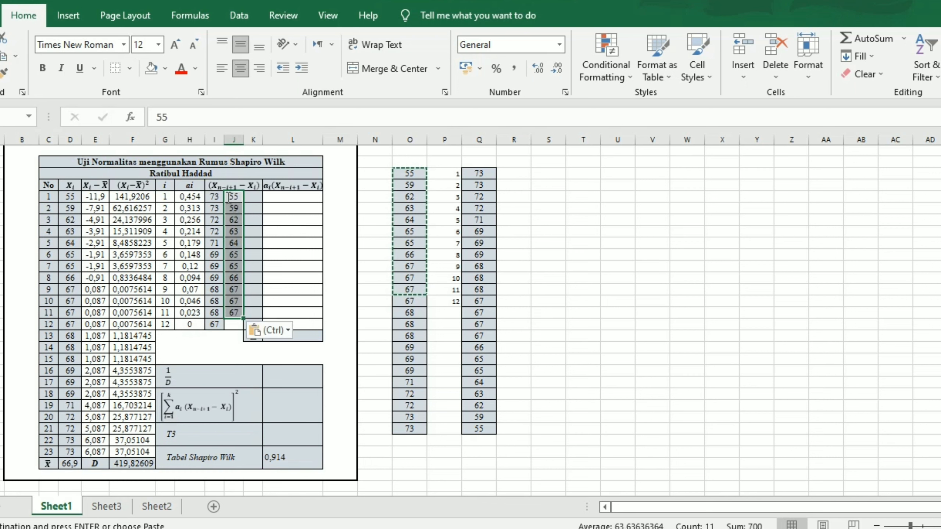
- Enter =I11-J11 in column K for No 1 and fill the difference formula down through No 12
click(227, 208)
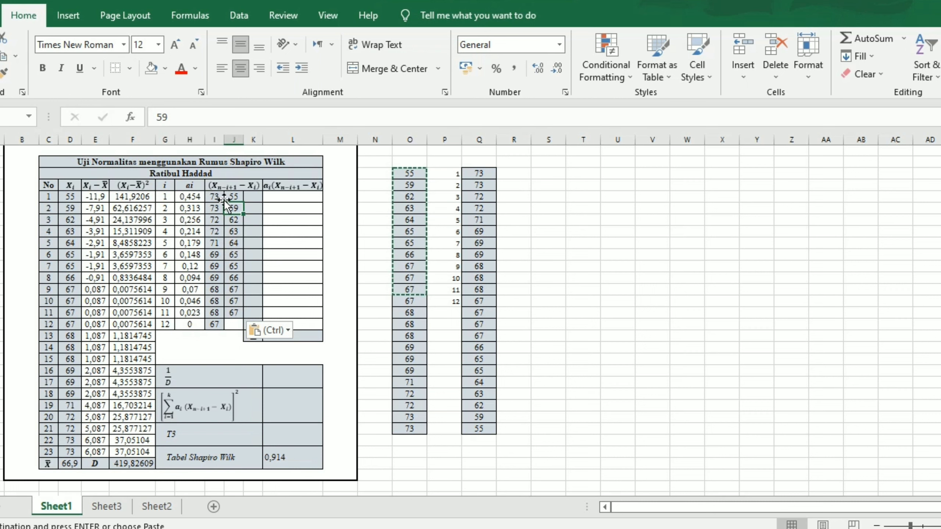
click(254, 205)
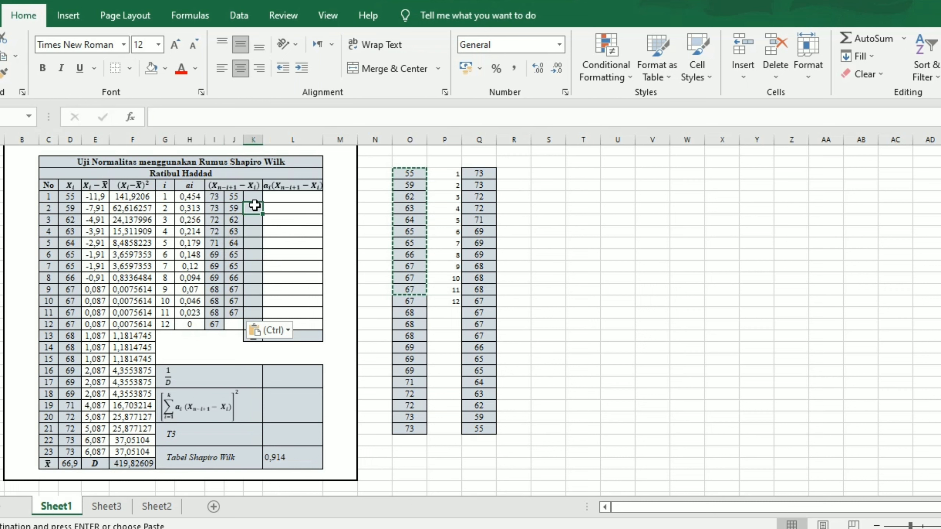
key(Up)
text(=)
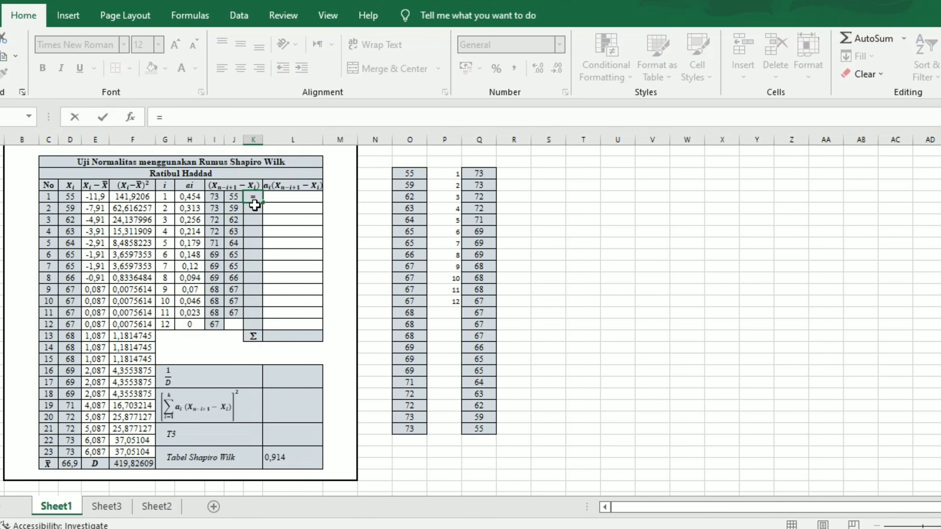
key(Left)
key(Left)
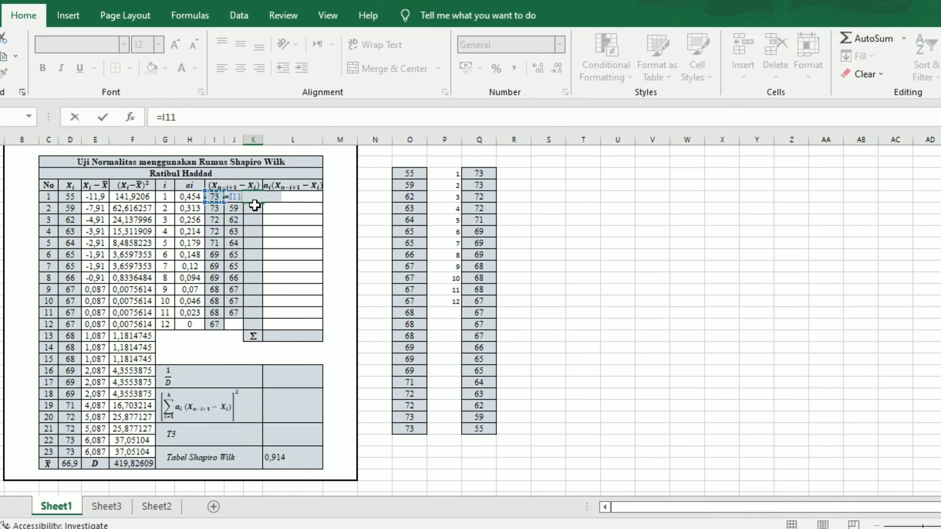
text(-)
key(Left)
key(Return)
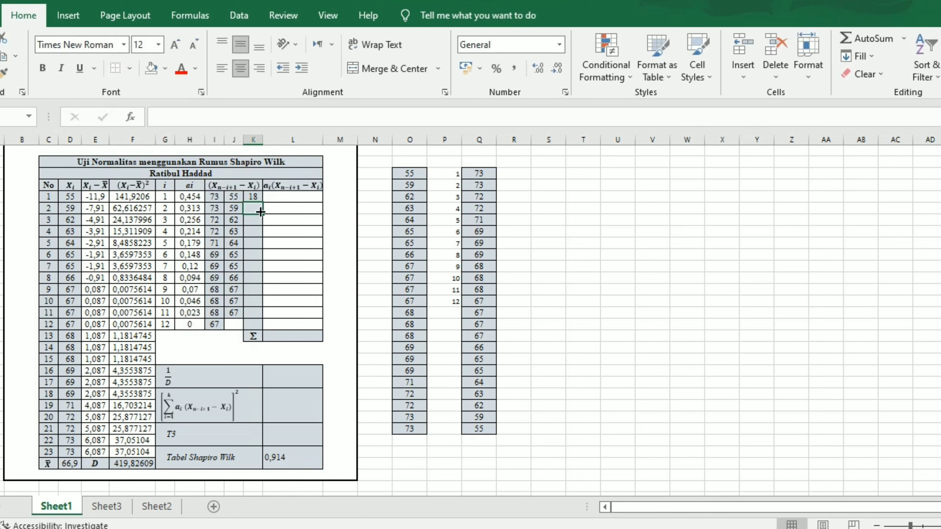
key(Up)
drag(263, 202, 258, 329)
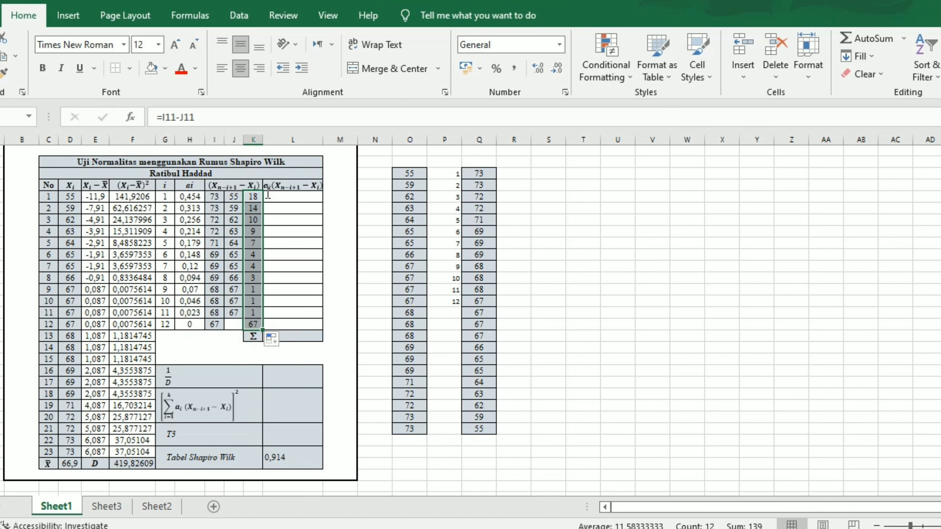
- Enter =H11*K11 in column L for No 1 and fill the product formula down through No 12
click(283, 198)
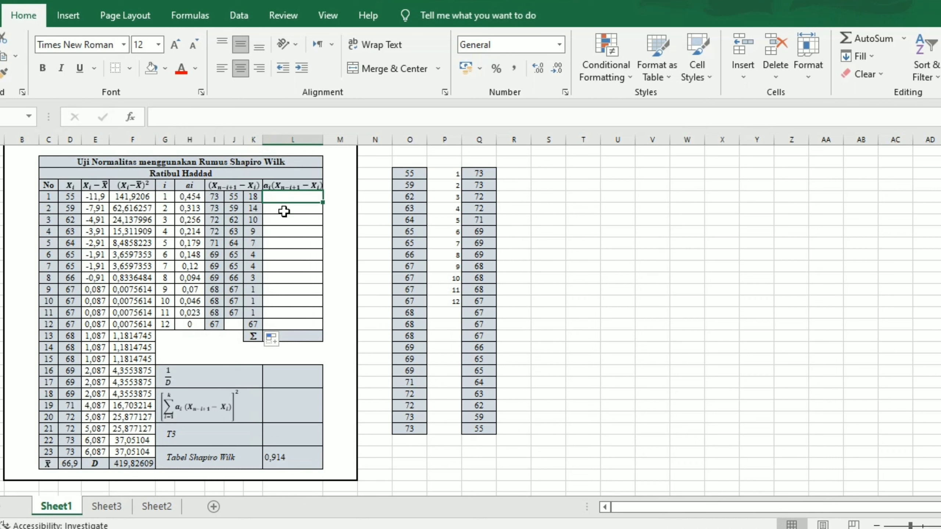
text(=)
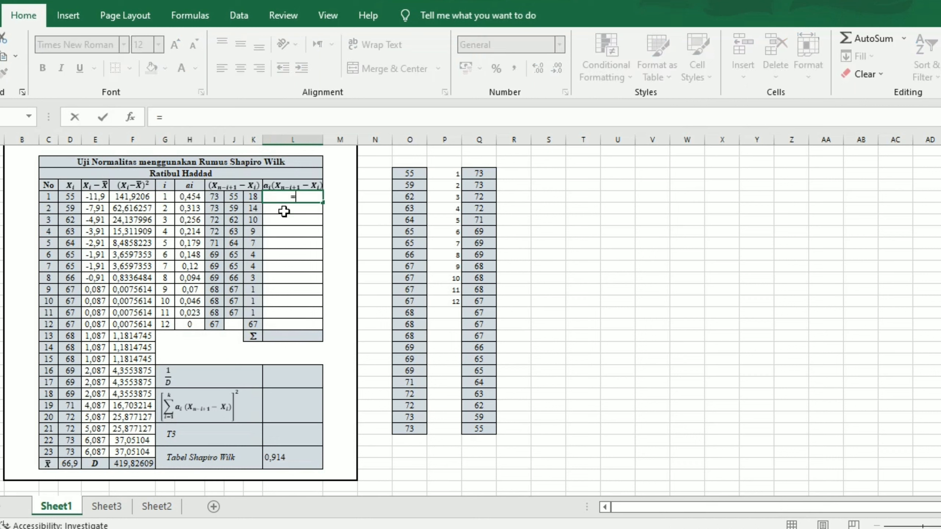
click(185, 198)
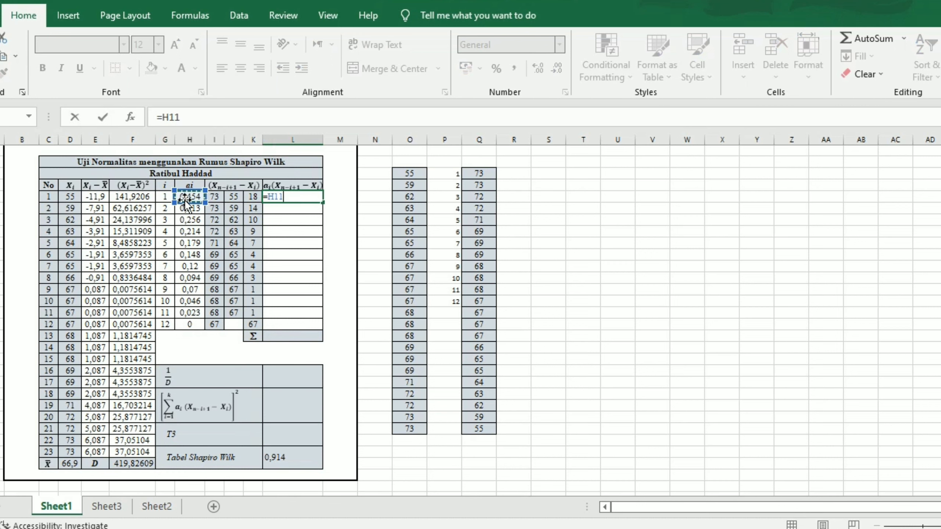
text(*)
key(Left)
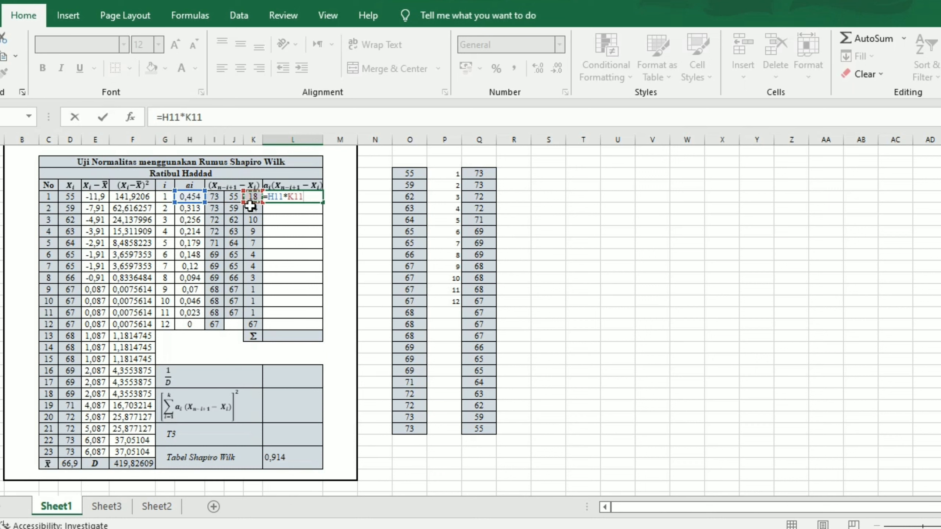
key(Return)
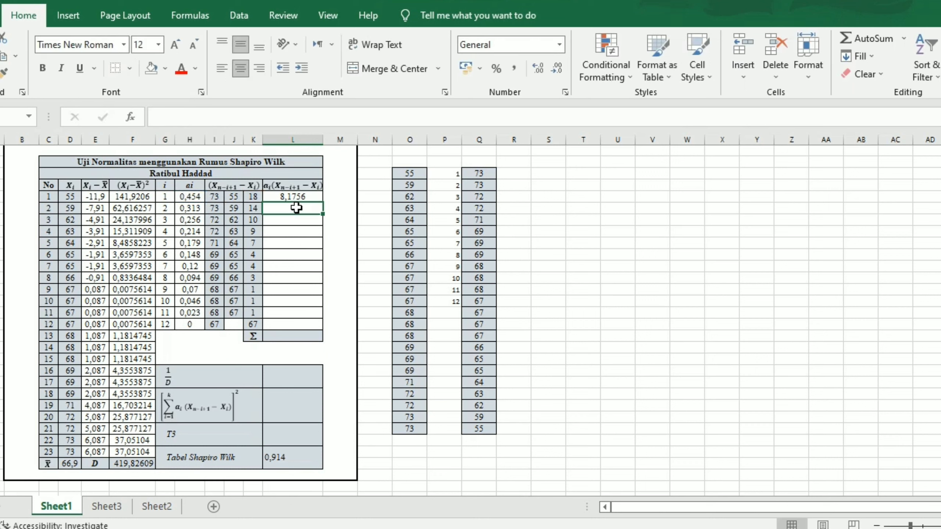
key(Up)
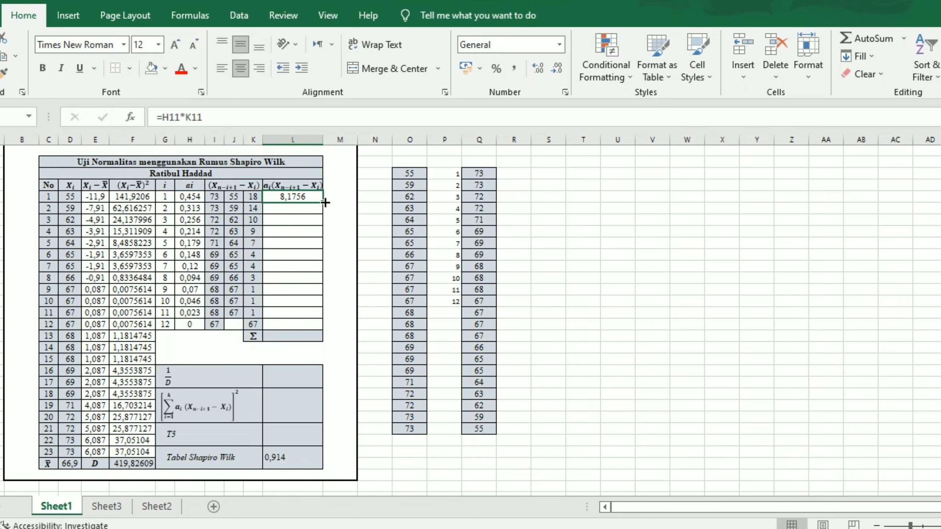
drag(323, 202, 322, 335)
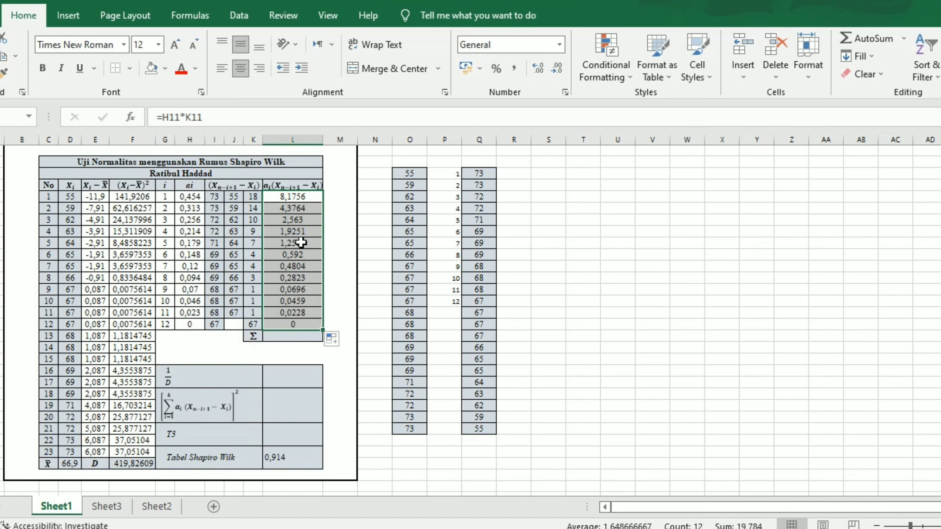
- Total the column L products in the Σ cell with =SUM(L11:L22)
click(283, 336)
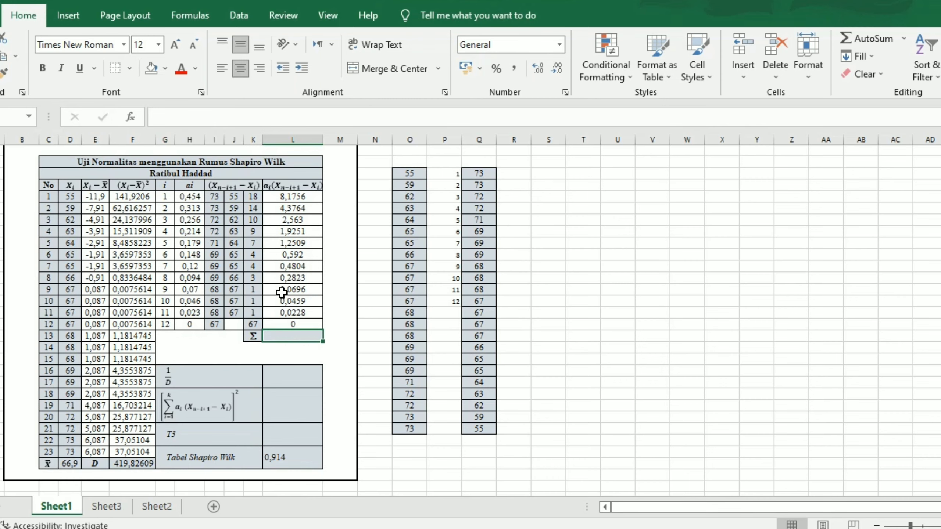
scroll(282, 293, up, 2)
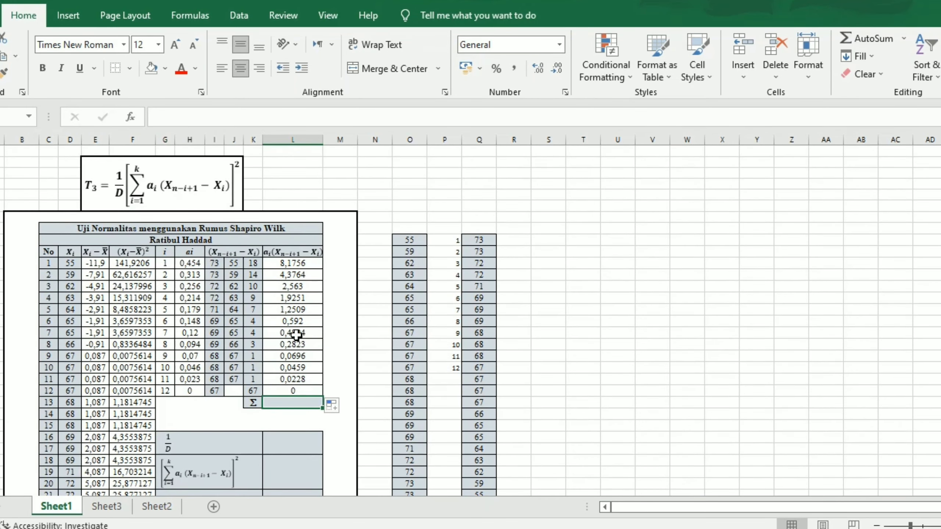
scroll(300, 321, down, 4)
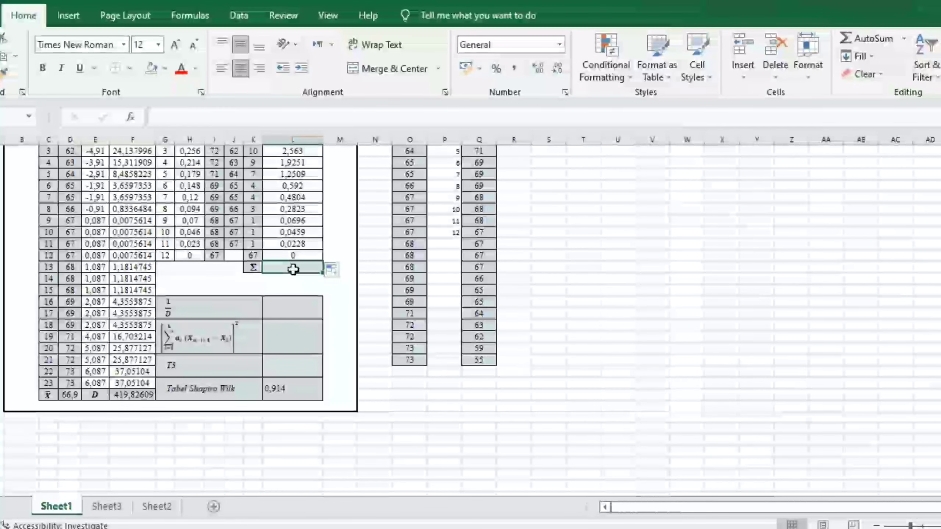
text(=Su)
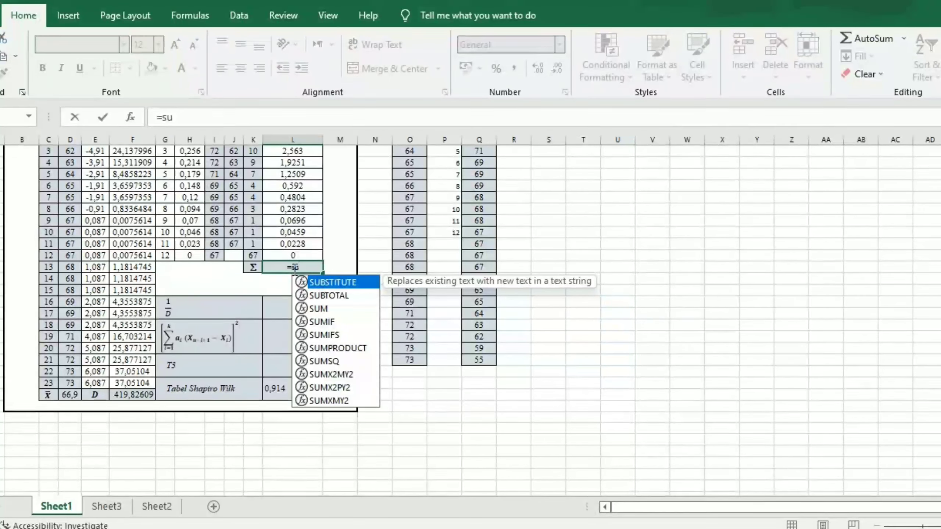
text(m)
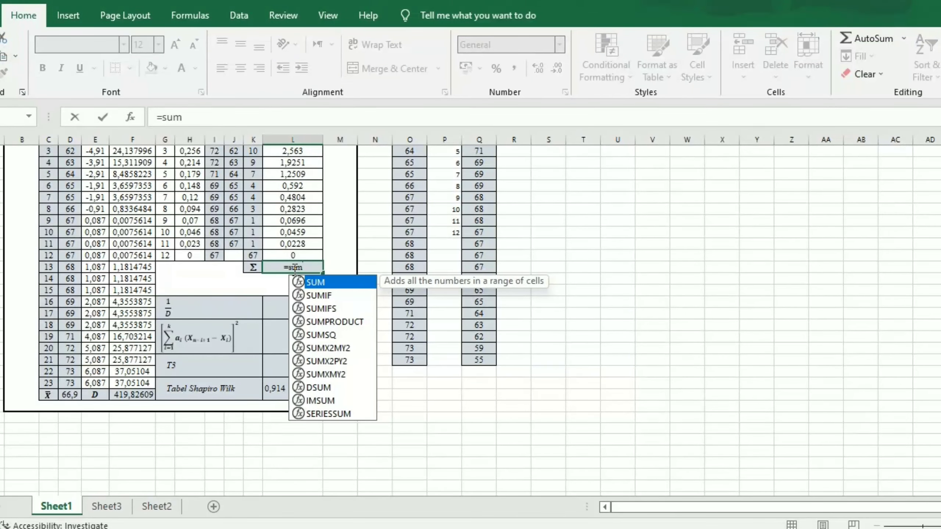
double_click(333, 282)
click(296, 235)
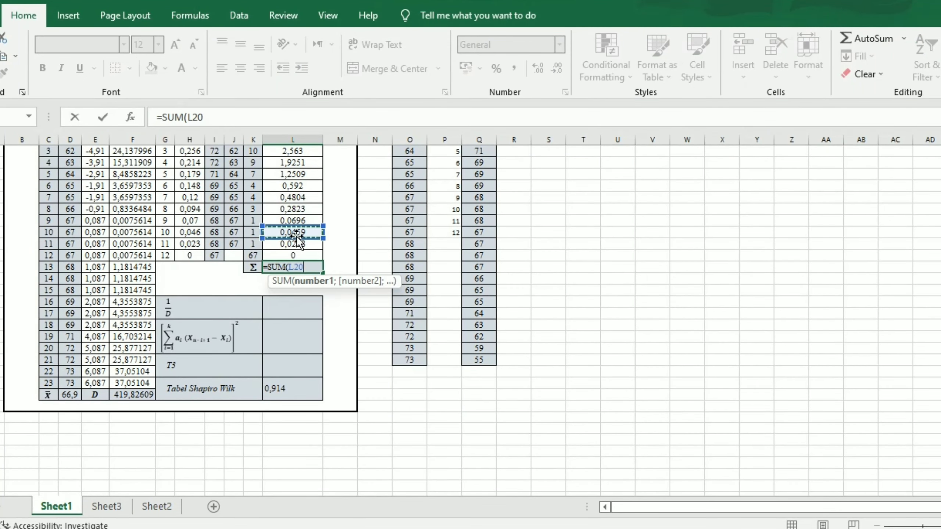
scroll(296, 236, up, 2)
key(Down)
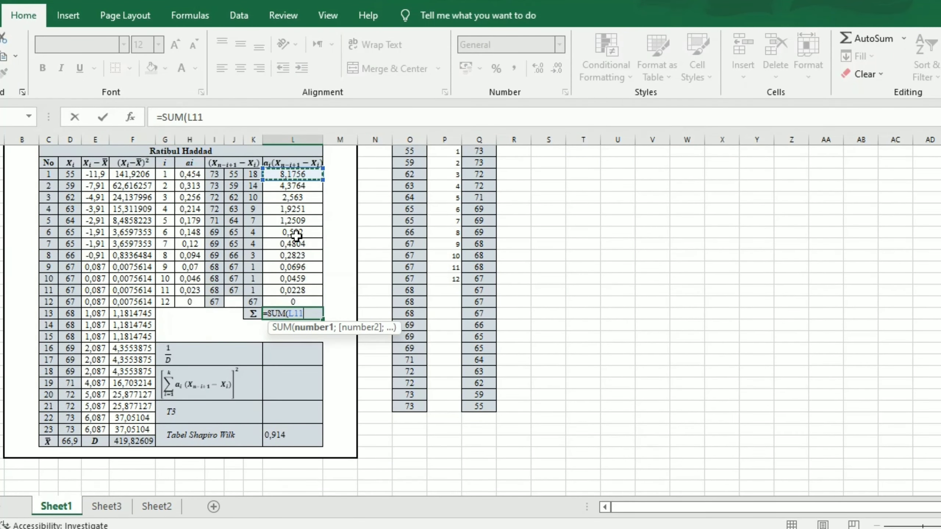
key(shift+Down)
key(shift+Down)
key(shift+Down)
key(shift+Down)
key(shift+Down)
key(shift+Down)
key(shift+Down)
key(shift+Down)
key(shift+Down)
key(shift+Down)
key(shift+Down)
key(shift+Down)
key(shift+Up)
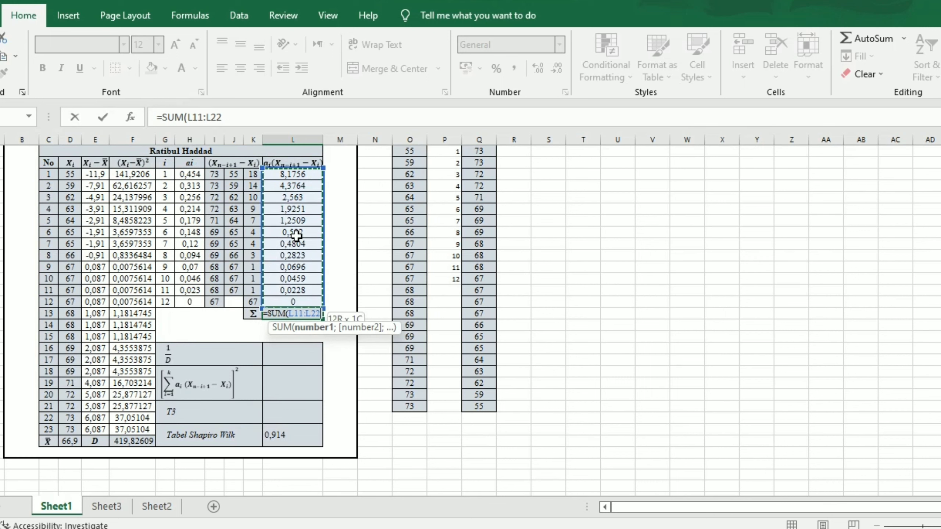
text())
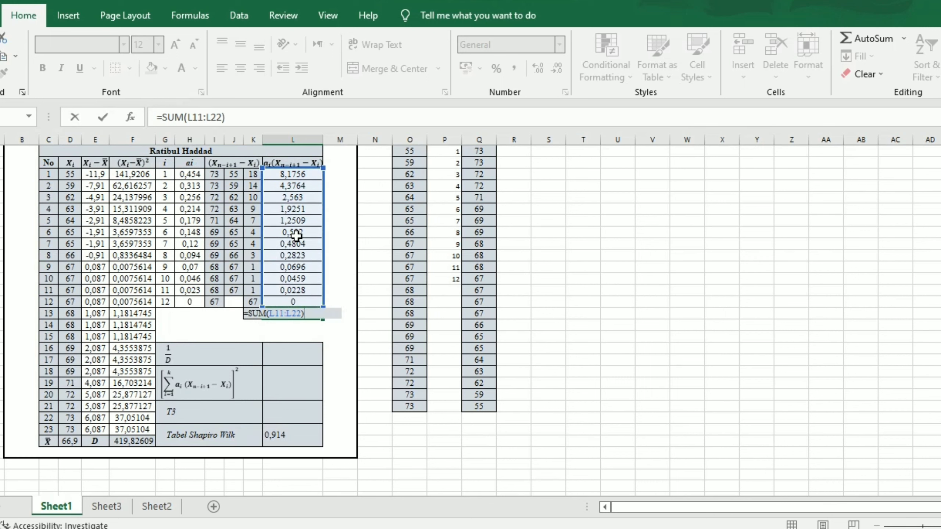
key(Return)
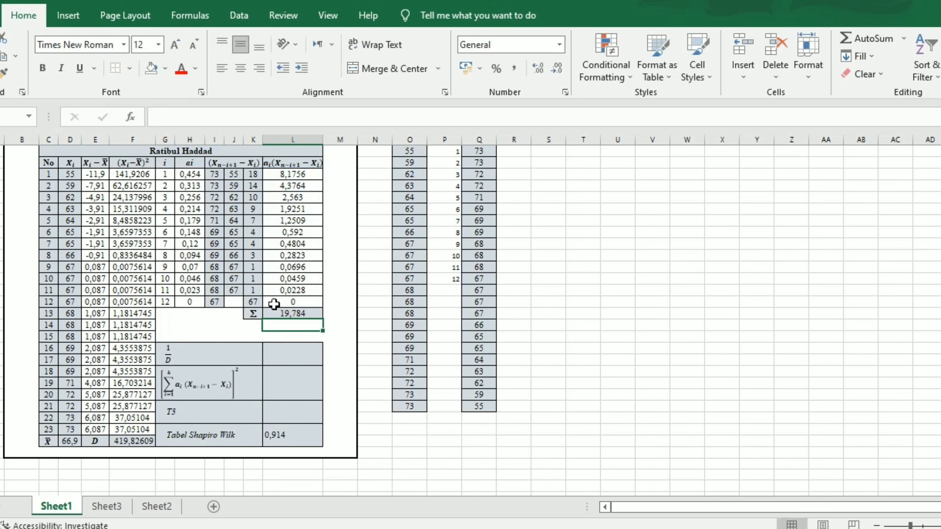
- Compute 1/D in its result cell with the formula =1/F34
scroll(277, 308, up, 3)
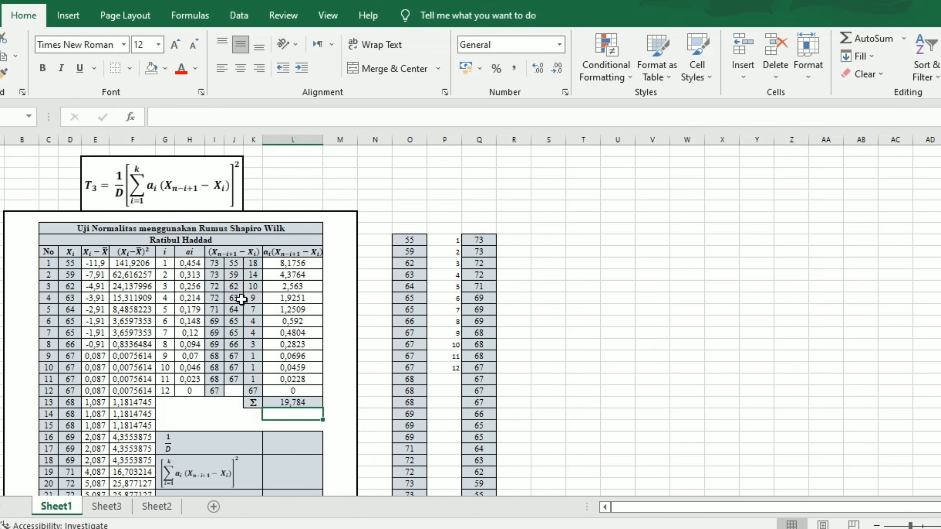
scroll(241, 299, down, 4)
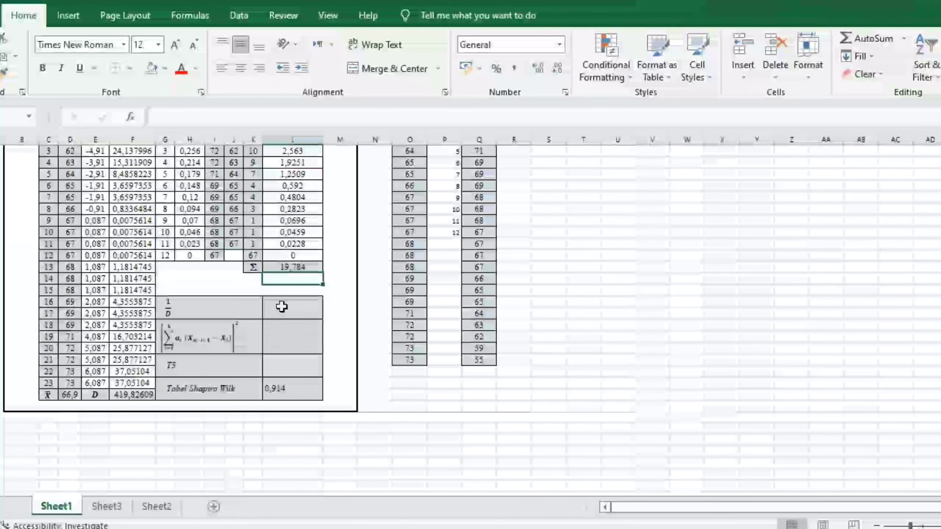
click(282, 306)
text(=)
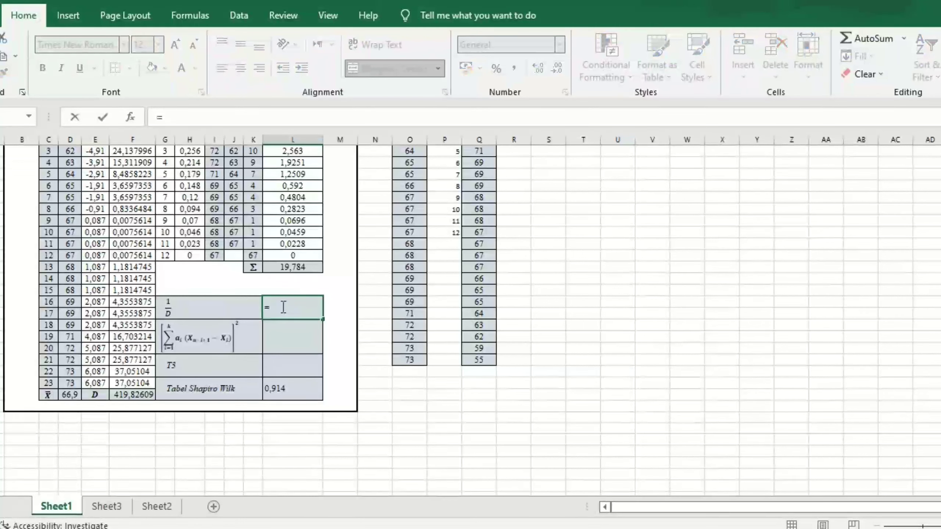
text(1/)
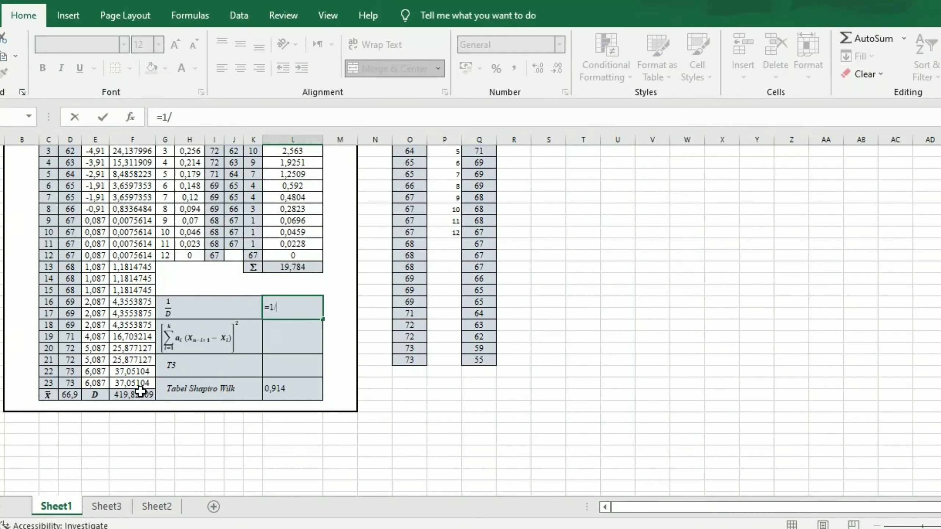
click(137, 395)
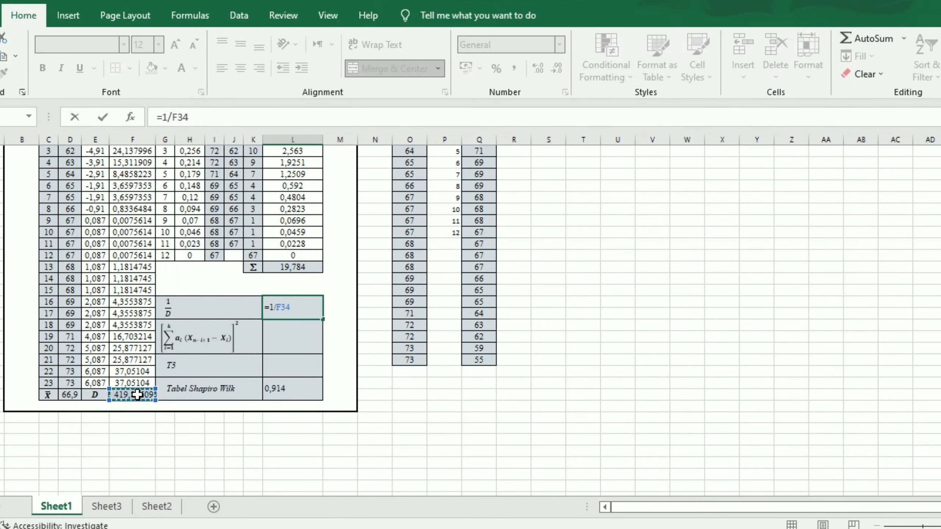
key(Return)
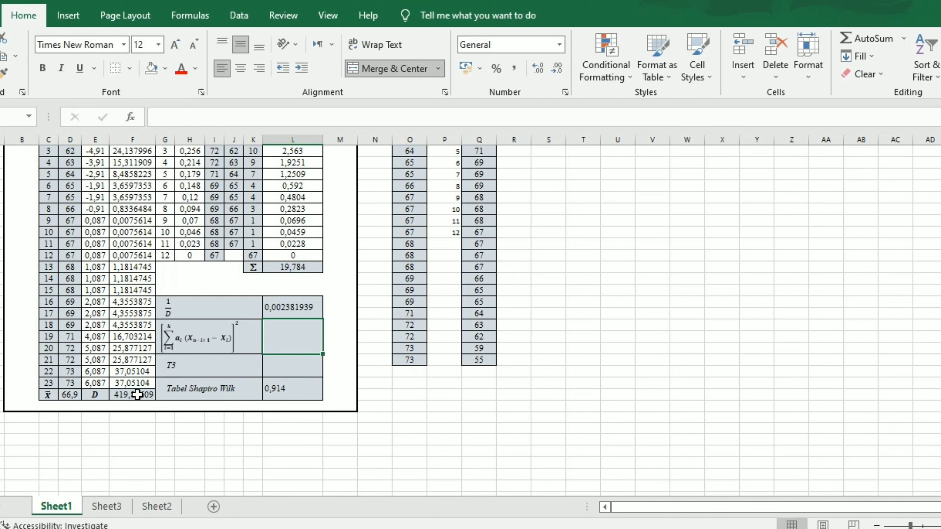
- Compute the squared sum of the ai products in the cell below 1/D with =L23^2
text(=)
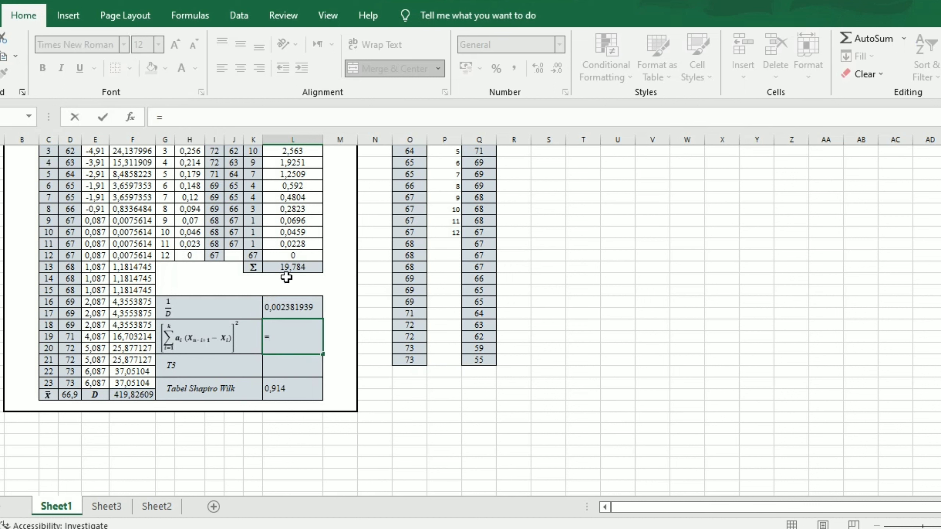
click(292, 267)
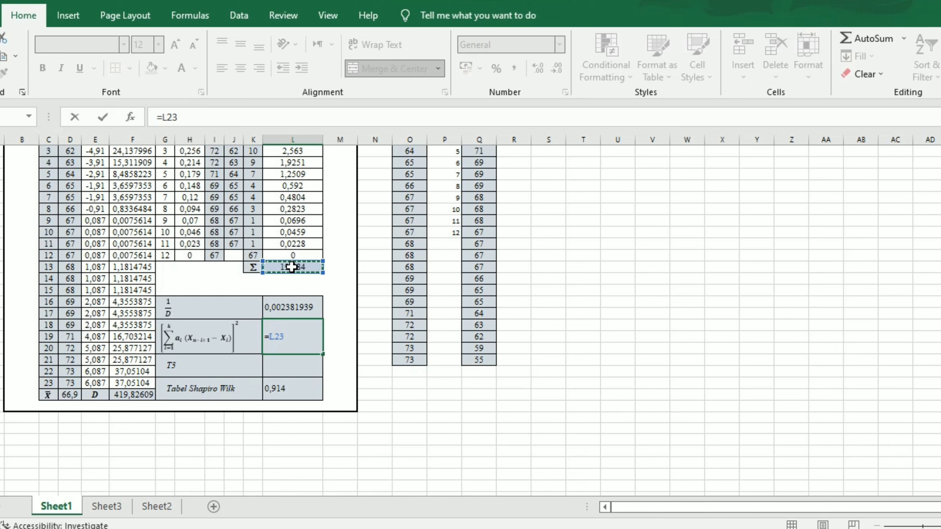
text(^2)
key(Return)
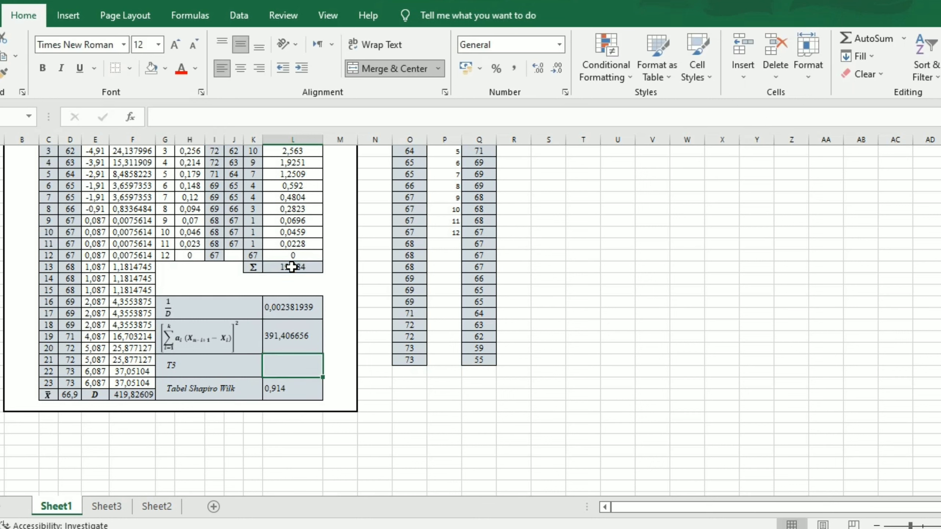
- Compute T3 in its result cell by multiplying 1/D by the squared sum with =L26*L28
scroll(291, 267, up, 4)
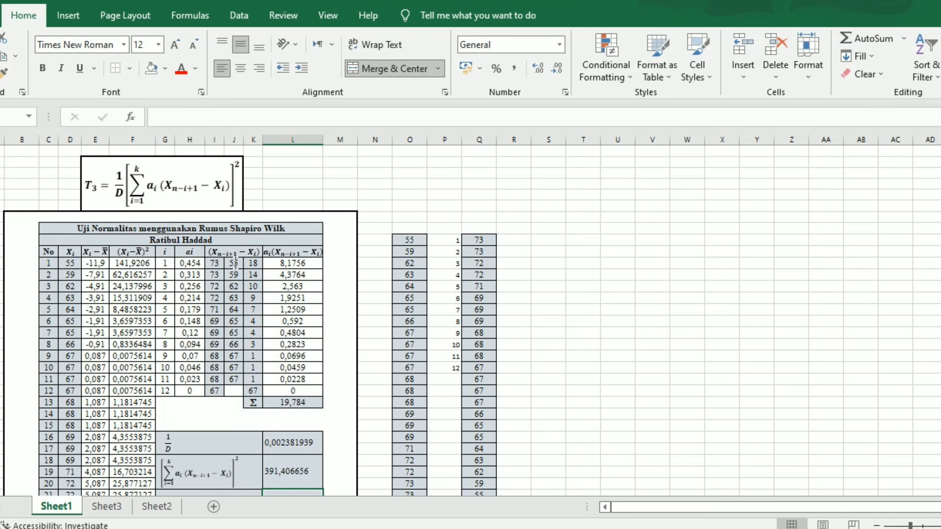
scroll(235, 261, down, 1)
scroll(236, 261, down, 3)
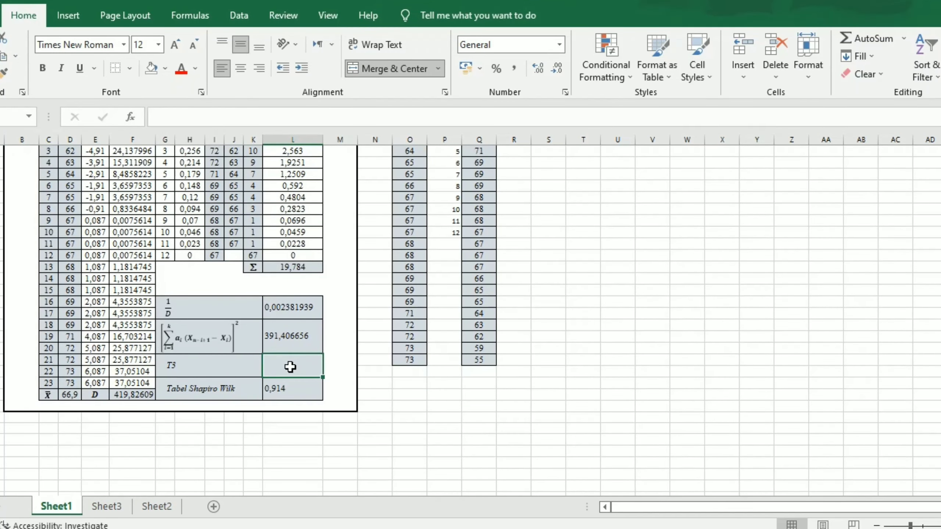
text(=)
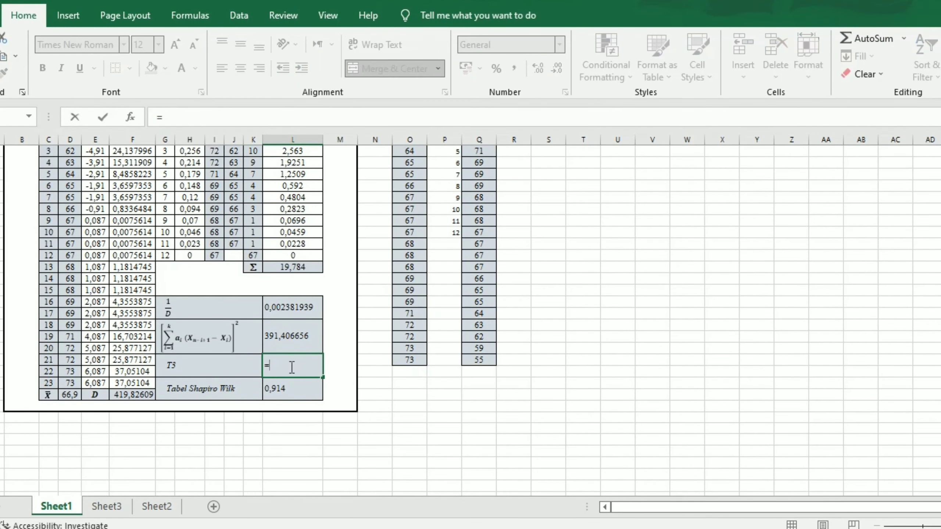
click(293, 307)
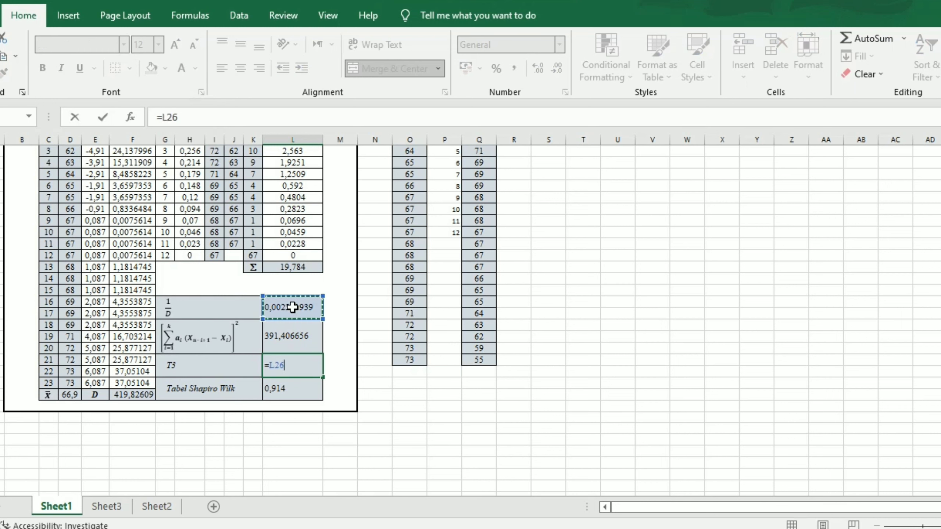
text(*)
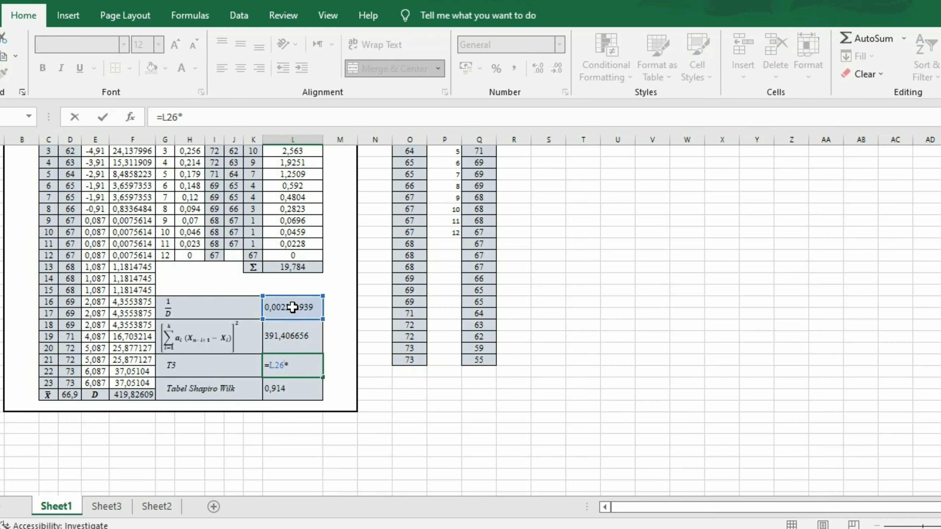
click(288, 335)
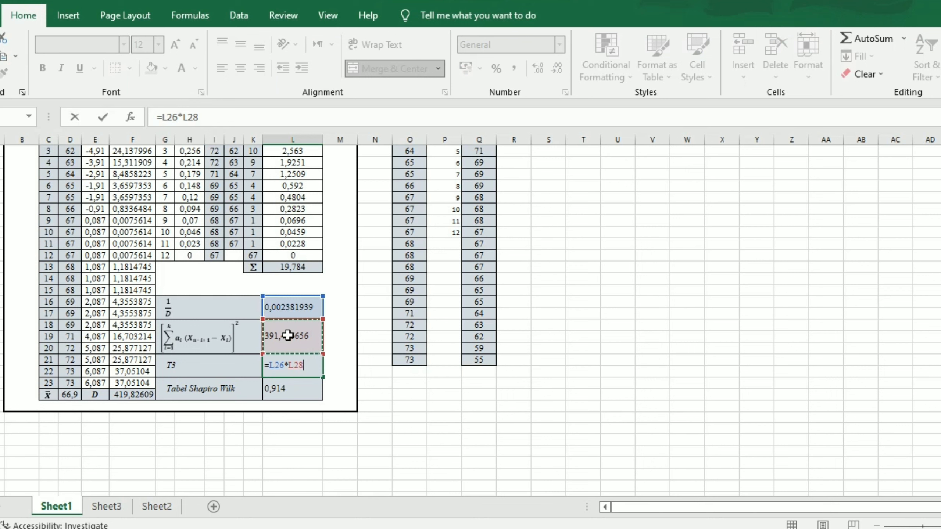
key(Return)
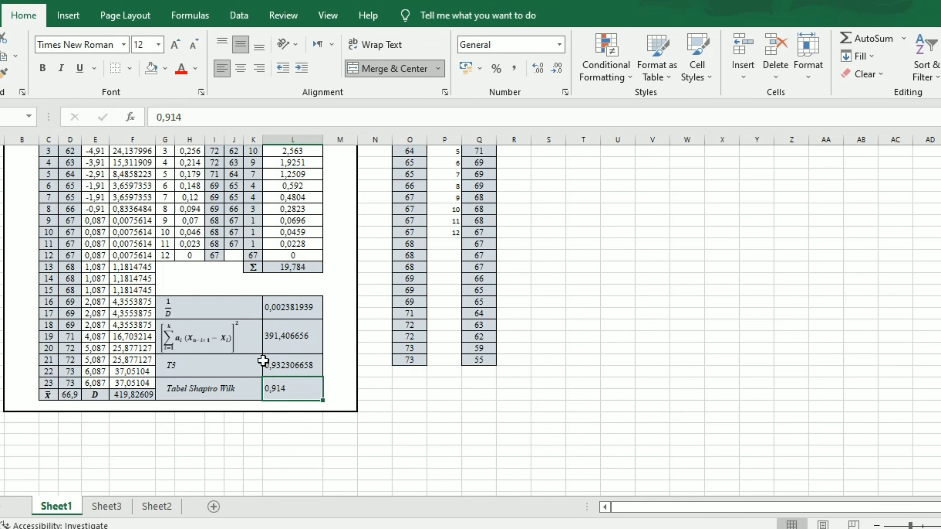
- Check the T3 result cell and switch to Sheet2 with the questionnaire scores
click(278, 361)
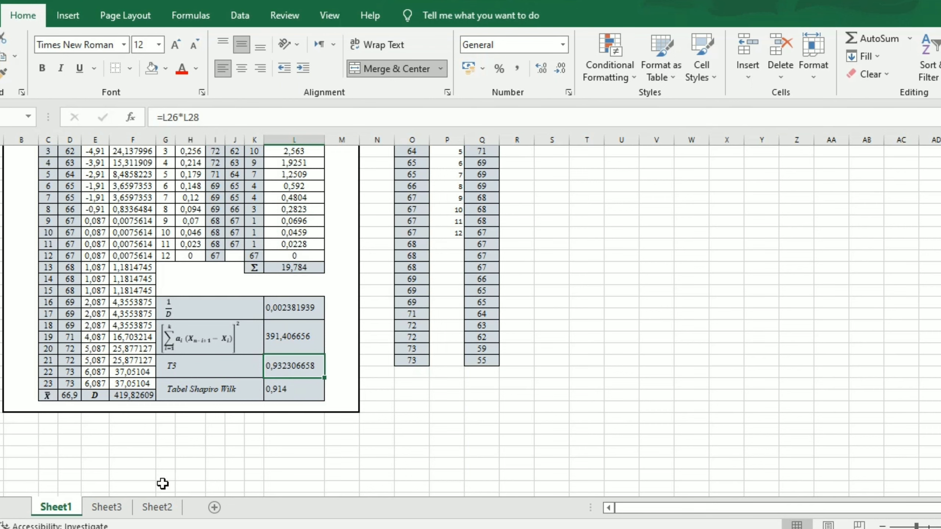
click(156, 507)
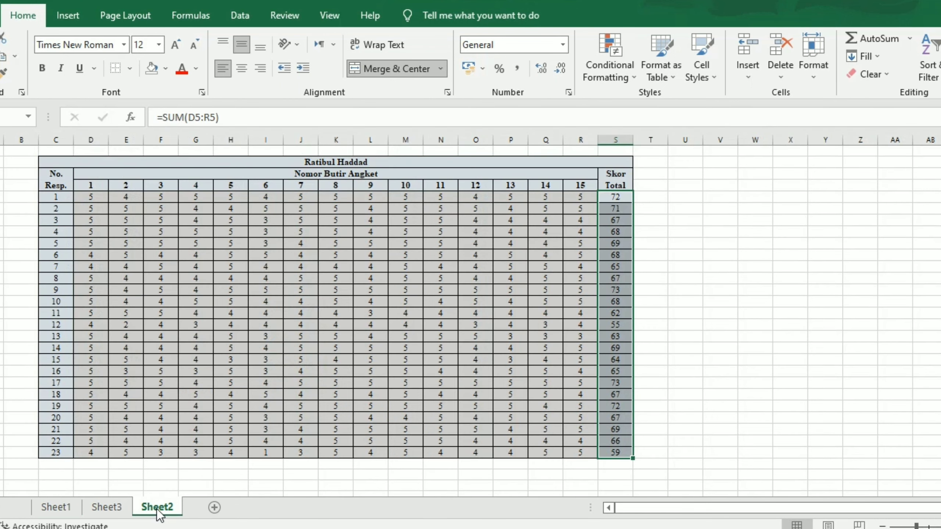
- Review the Shapiro-Wilk tables in Sheet3 and the questionnaire scores in Sheet2, ending back on Sheet1
click(107, 508)
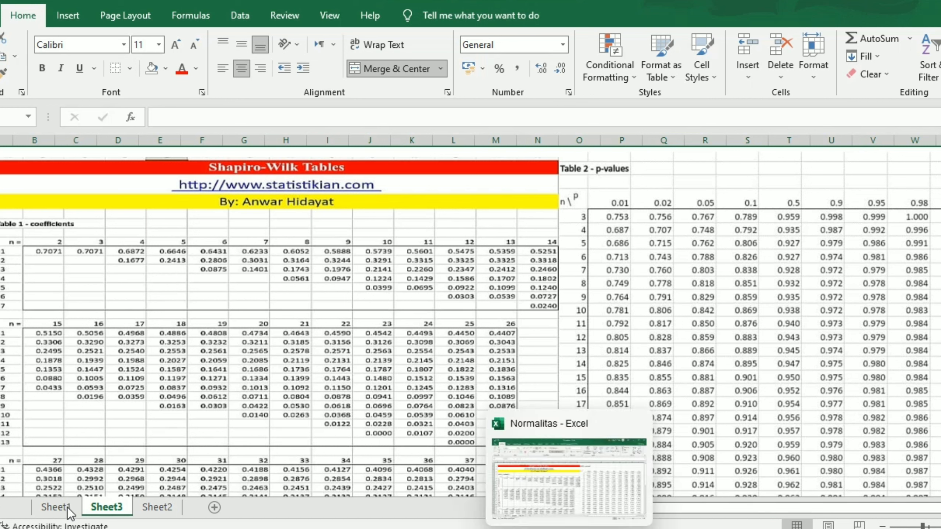
click(156, 507)
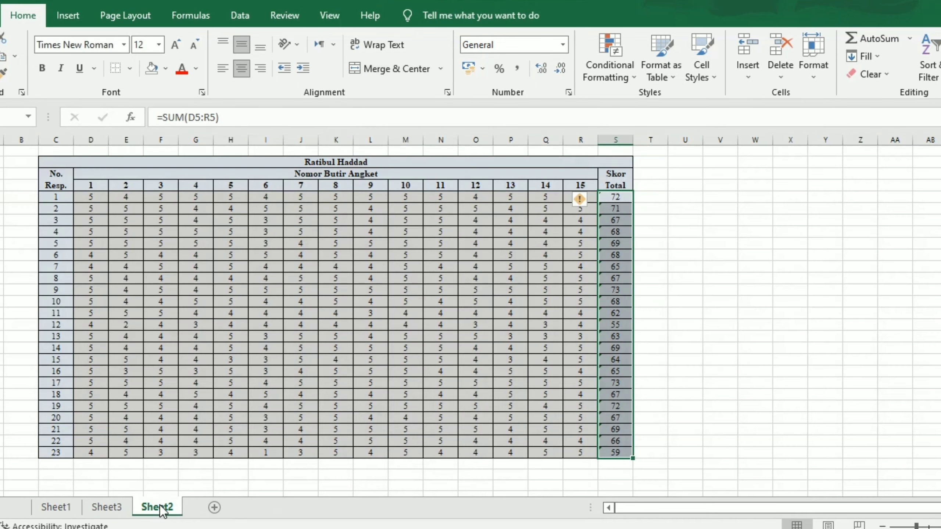
click(69, 511)
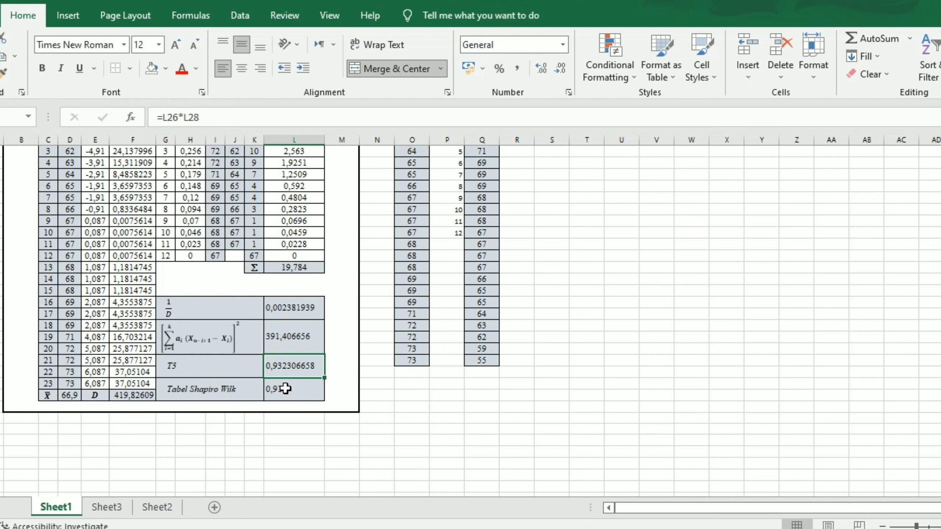
- Compare the T3 result with the Tabel Shapiro Wilk value in the Sheet1 normality table
click(274, 382)
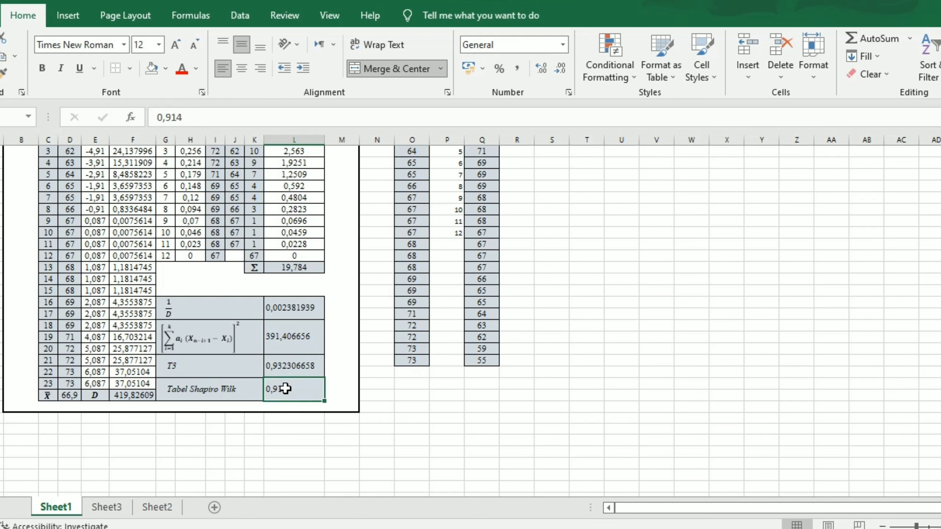
click(273, 367)
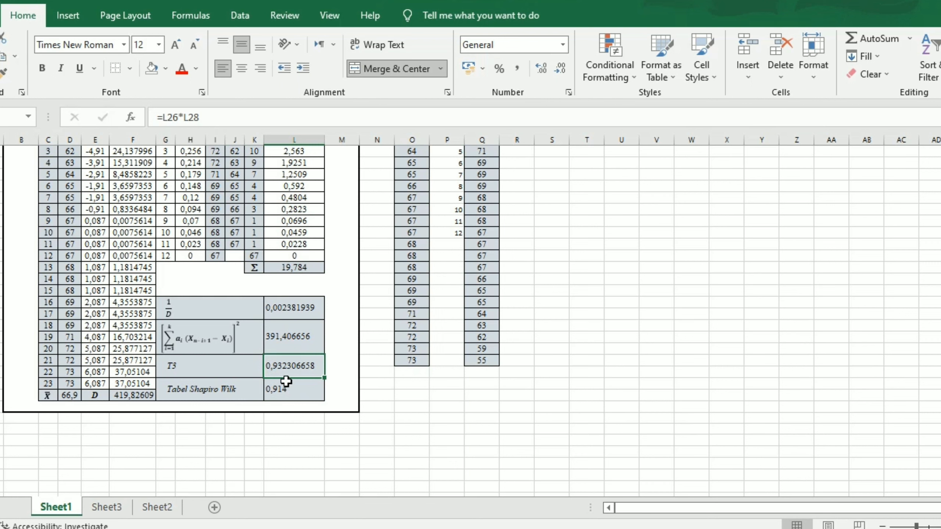
click(304, 385)
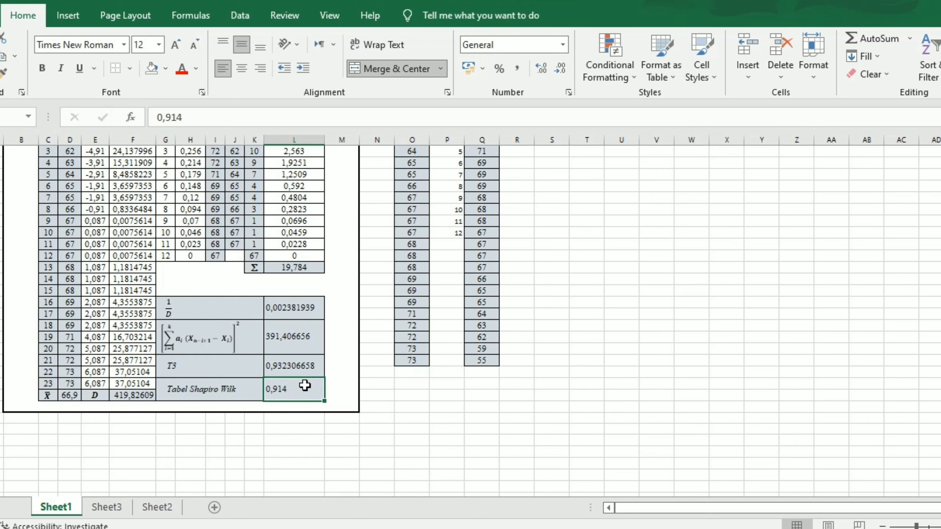
scroll(305, 385, up, 3)
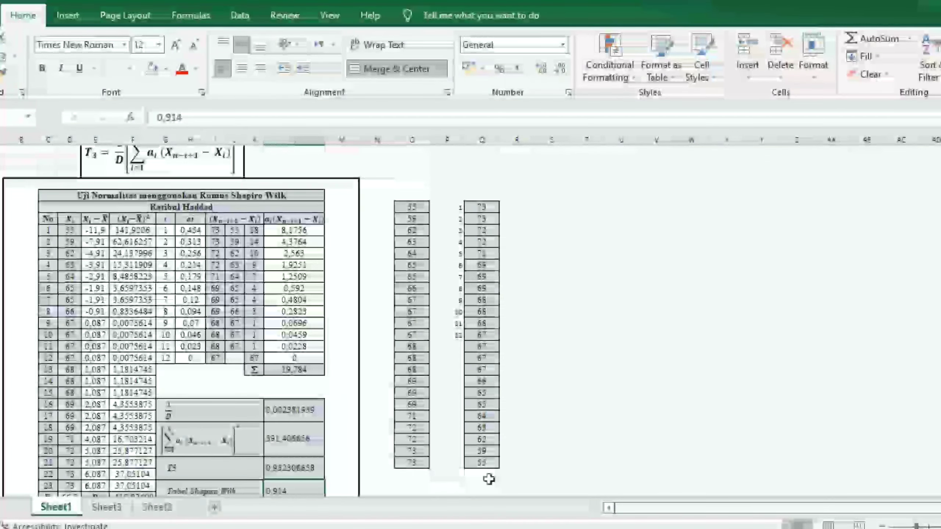